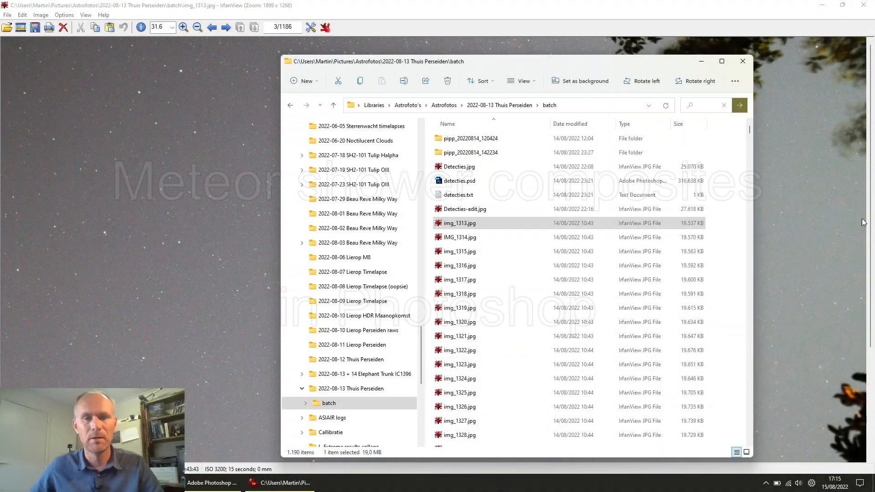
Review the batch folder's numbered image sequence from the last frame, img_2493.jpg, back to the first, img_1313.jpg
left_click_drag(751, 130, 738, 444)
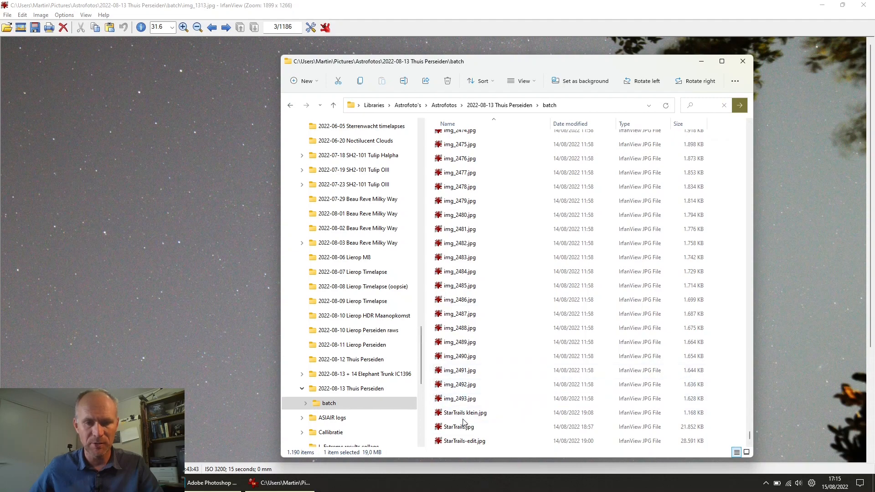
left_click(462, 398)
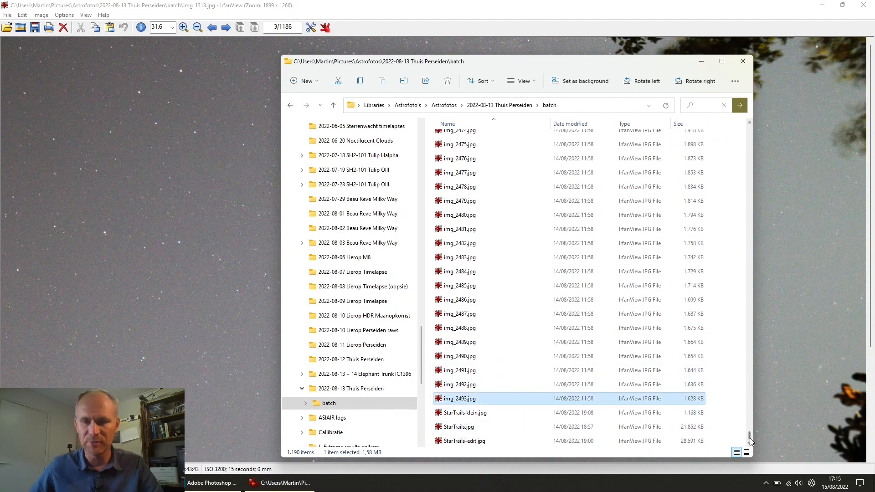
left_click_drag(750, 436, 755, 122)
left_click(479, 225, "shift")
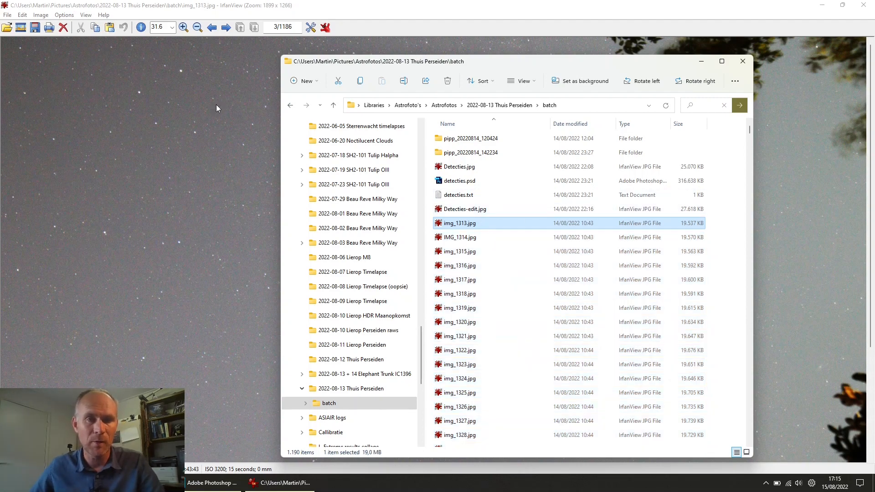
View img_1313.jpg full screen and step forward frame by frame to img_1323.jpg, checking each for streaks across the sky
left_click(279, 4)
key("Return")
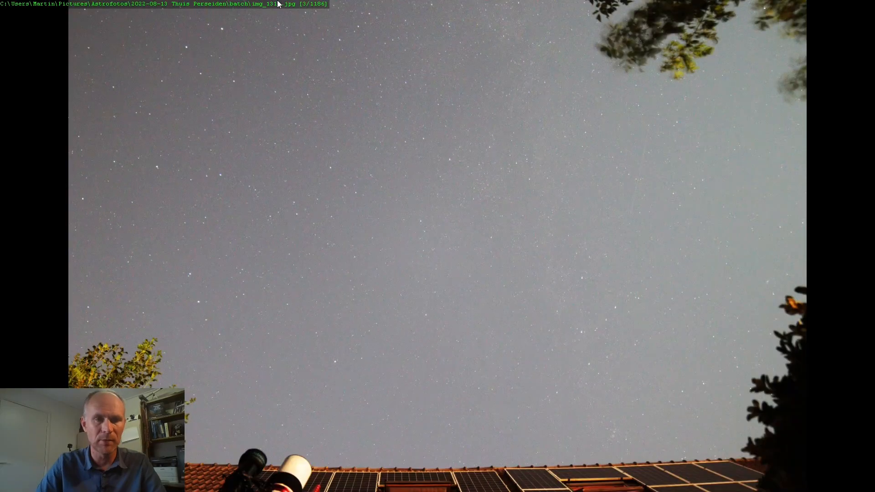
key("space")
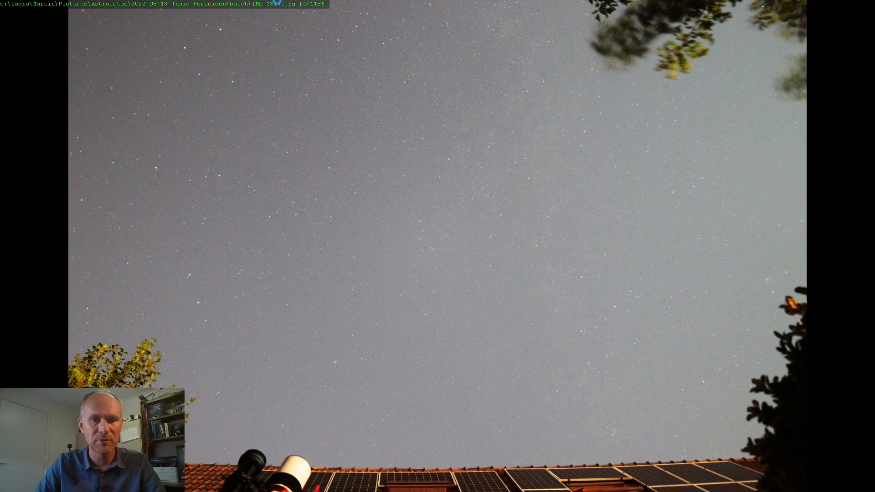
key("space")
key("space")
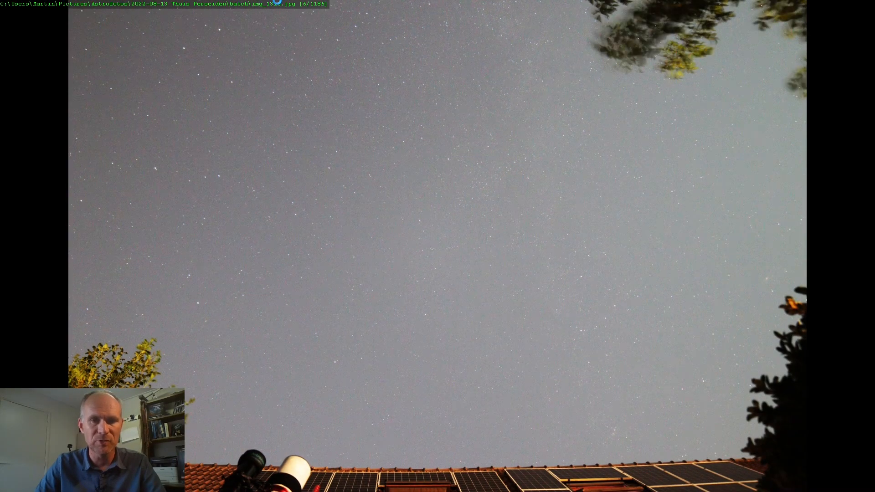
key("space")
key("space")
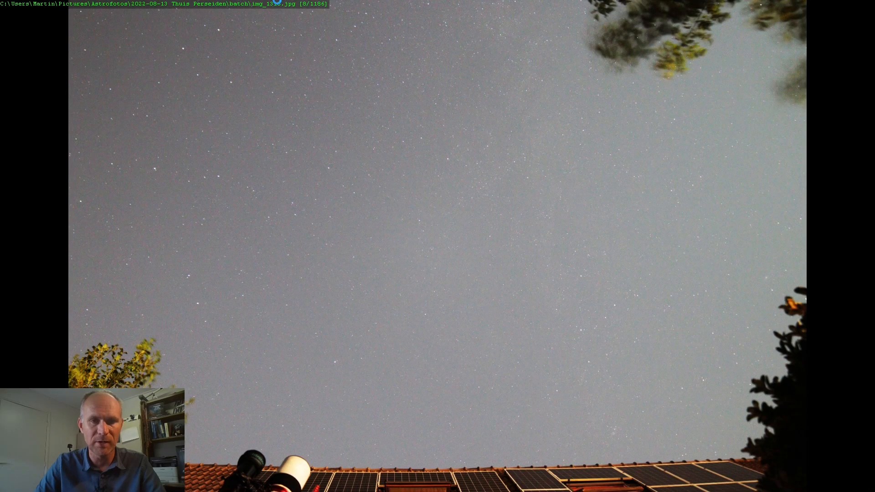
key("space")
key("space")
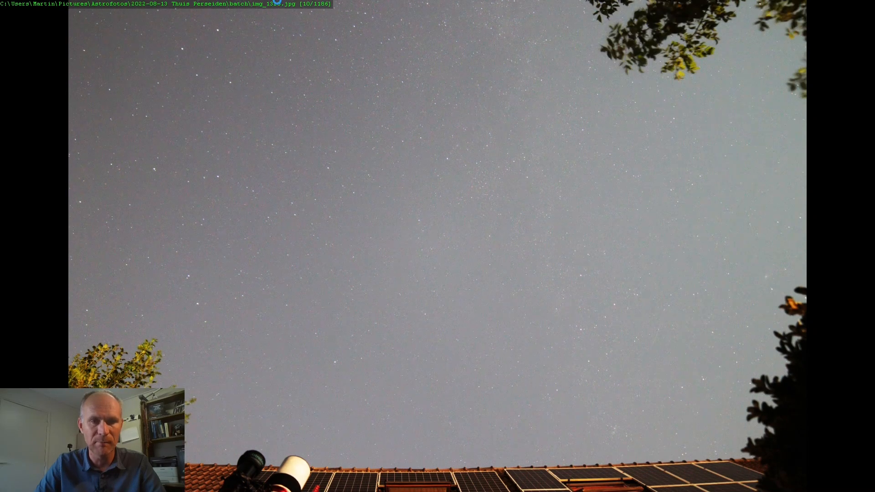
key("space")
key("space")
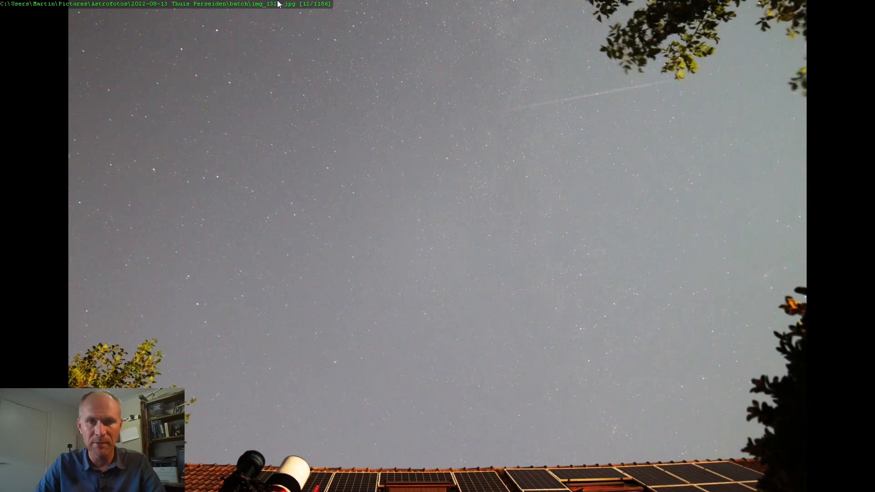
key("space")
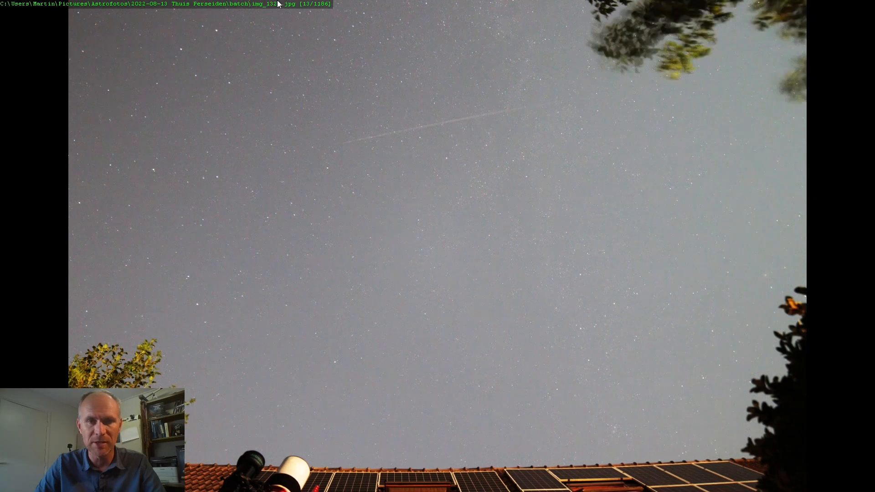
Magnify img_1323.jpg and examine the streak in the upper part of the sky up close
key("plus")
key("plus")
key("plus")
key("plus")
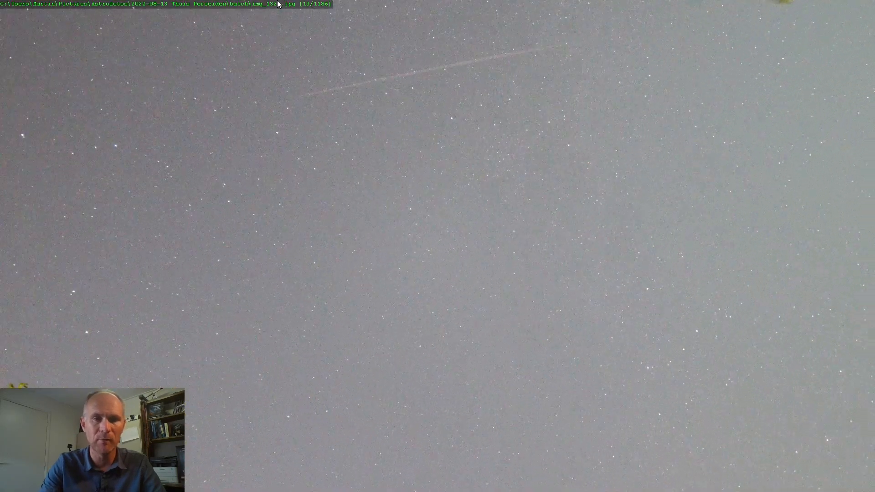
key("plus")
key("plus")
key("plus")
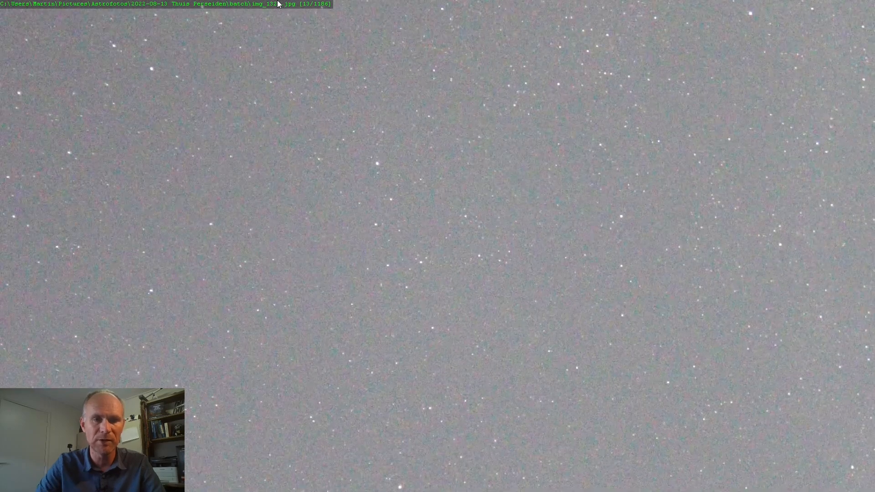
key("Up")
key("Up")
key("Up")
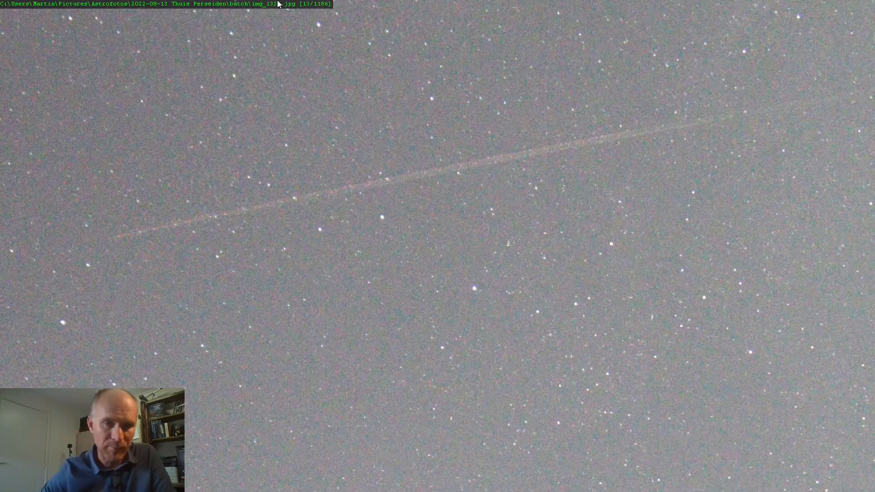
Leave the full-screen view and step forward through the frames to img_1333.jpg, checking each for meteors
key("Return")
key("Right")
key("Right")
key("Right")
key("Right")
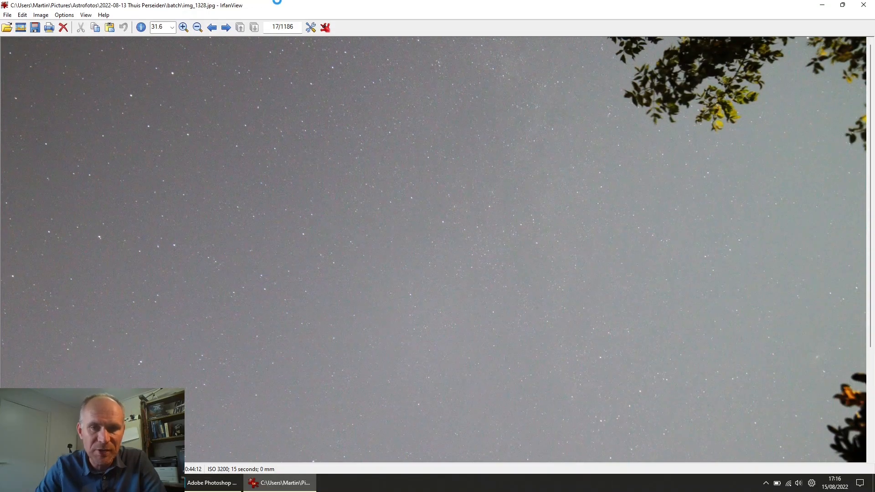
key("Right")
key("Right")
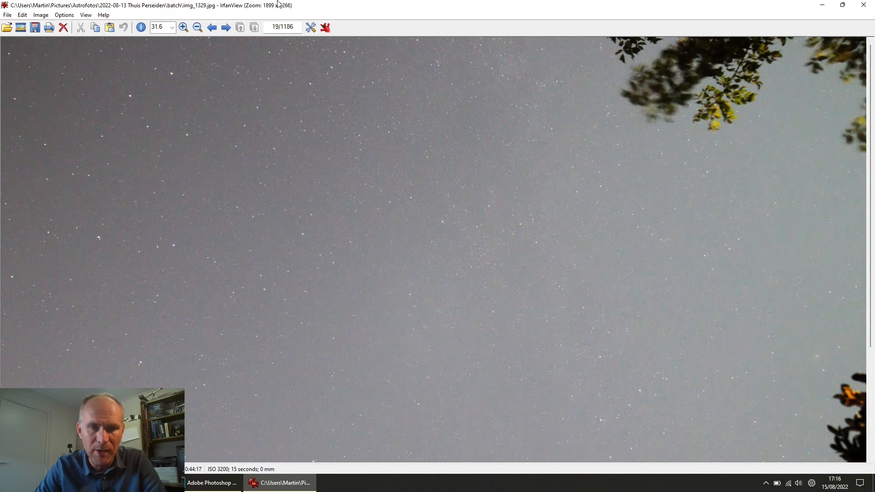
key("Right")
key("Right")
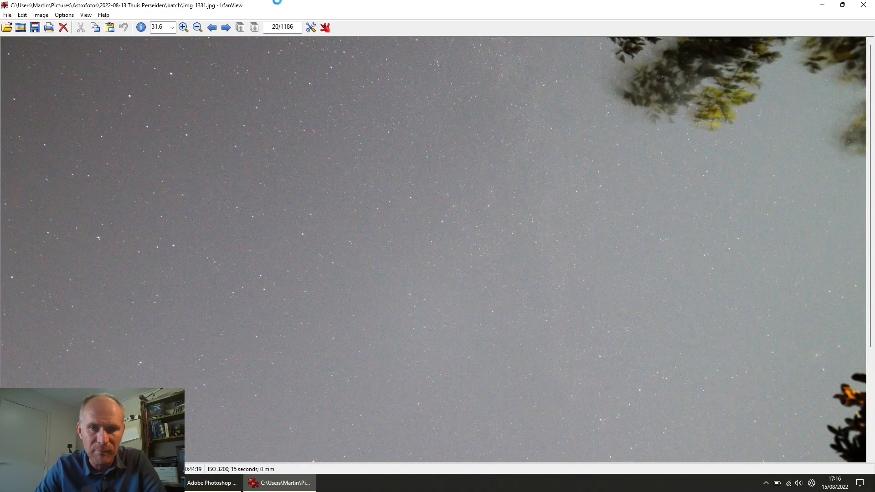
key("Right")
key("Right")
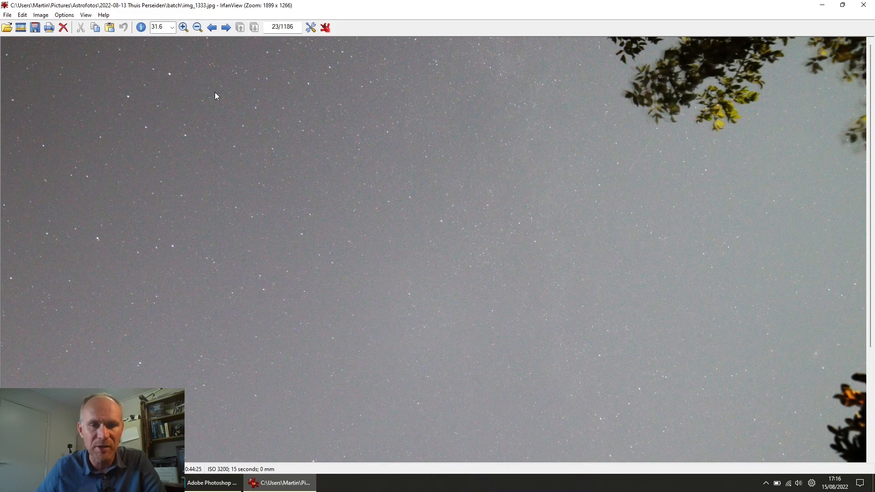
Show img_1333.jpg at 100% and inspect the faint streak just below the overhanging tree branches
left_click(172, 28)
left_click(166, 89)
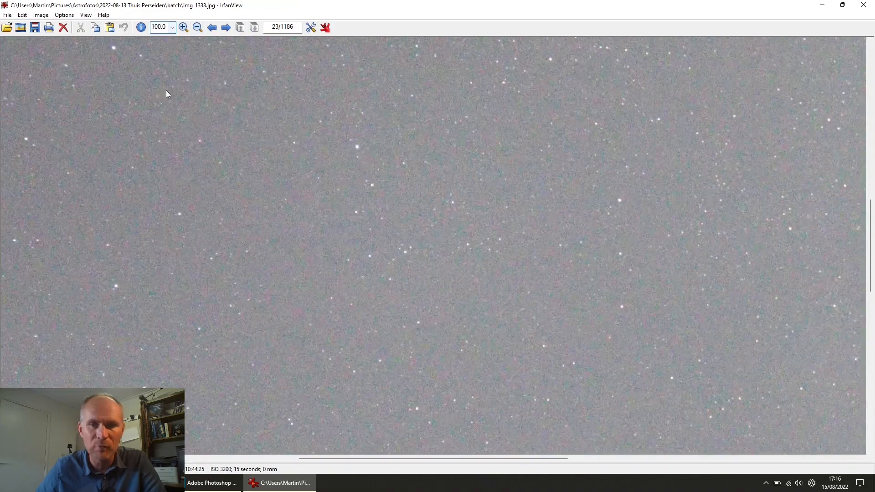
left_click_drag(362, 460, 642, 457)
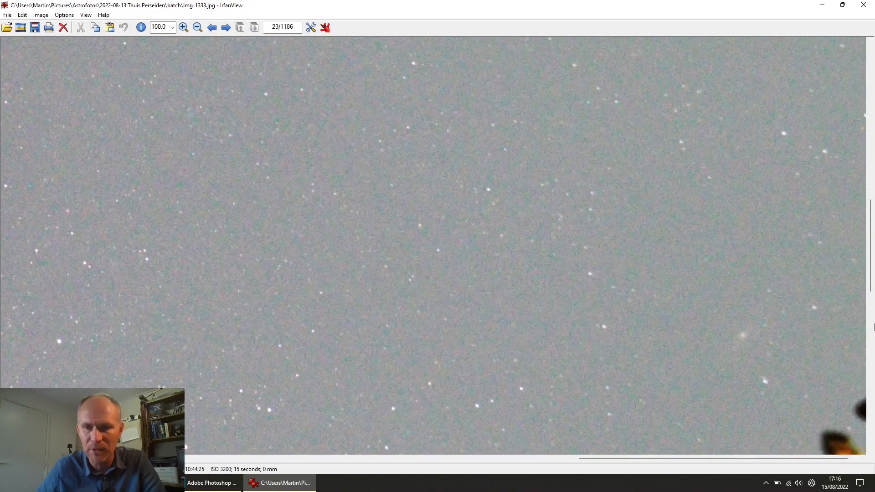
left_click_drag(871, 274, 873, 163)
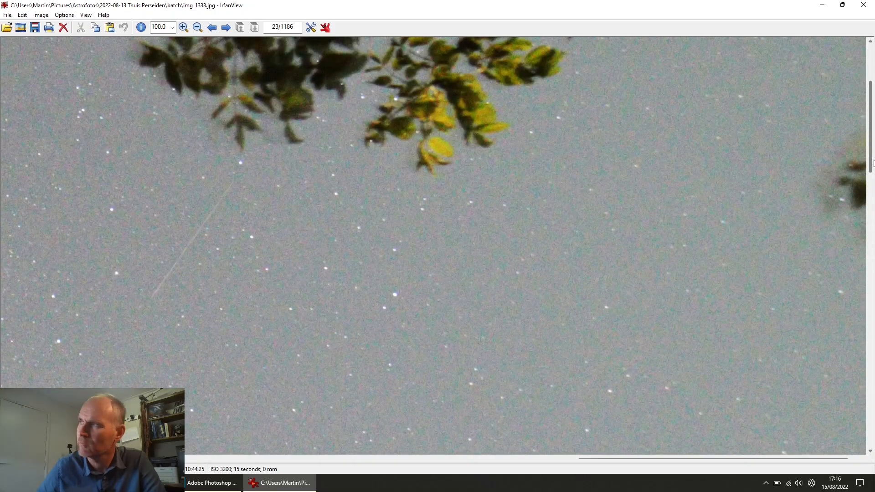
left_click_drag(604, 458, 549, 457)
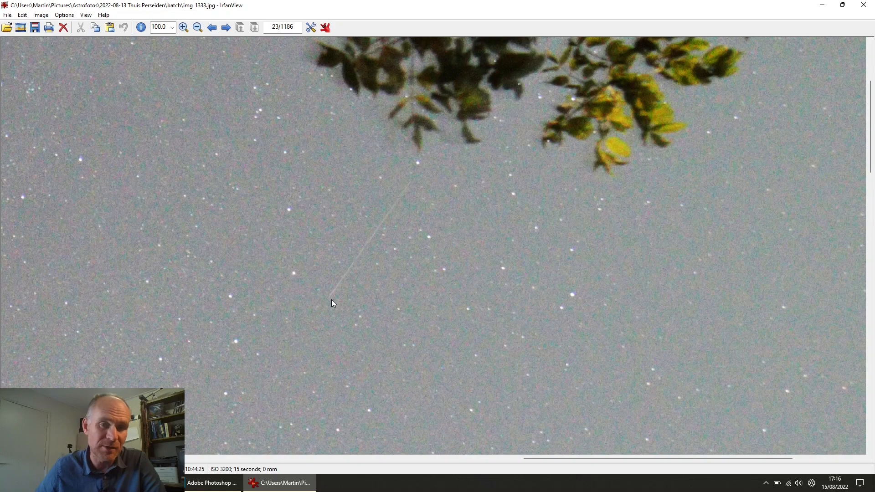
Compare the area below the branches in frames img_1330 to img_1334, checking whether the faint streak continues across neighbouring frames
left_click(225, 28)
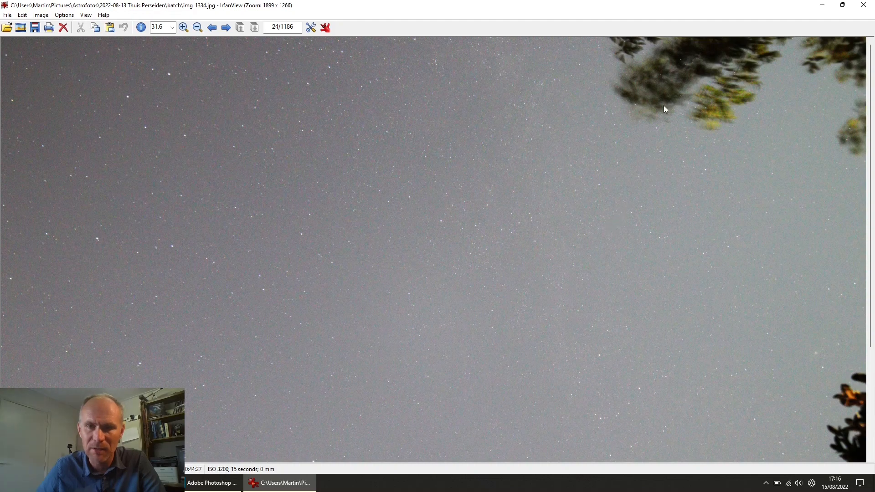
left_click(212, 28)
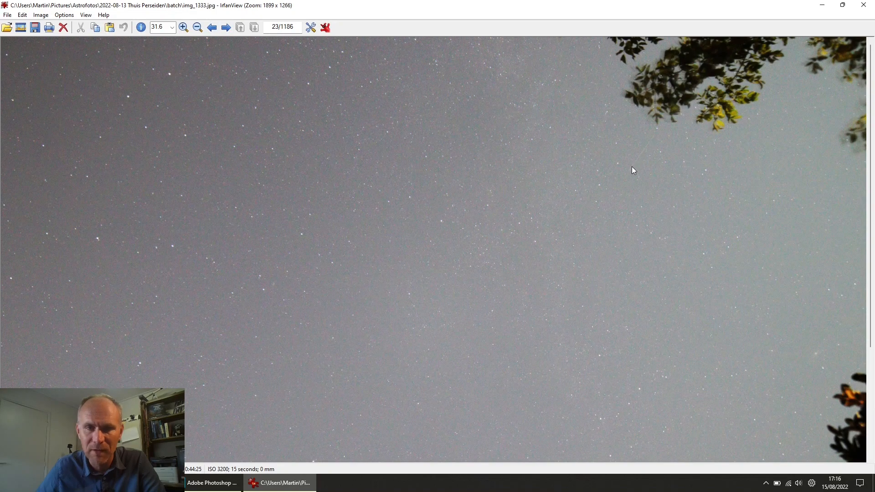
left_click(213, 29)
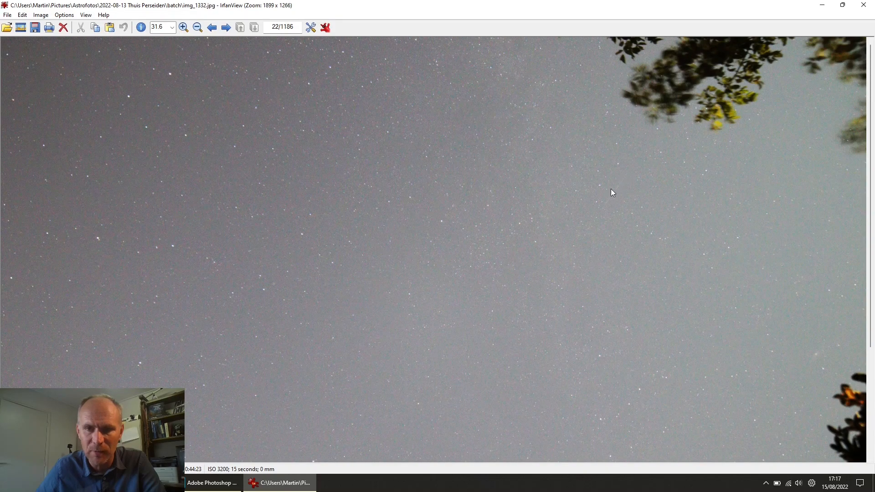
left_click(212, 28)
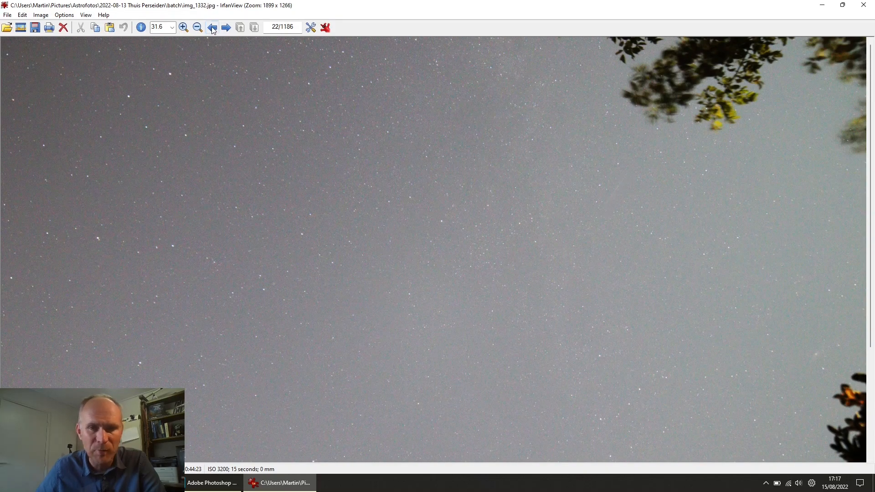
left_click(211, 28)
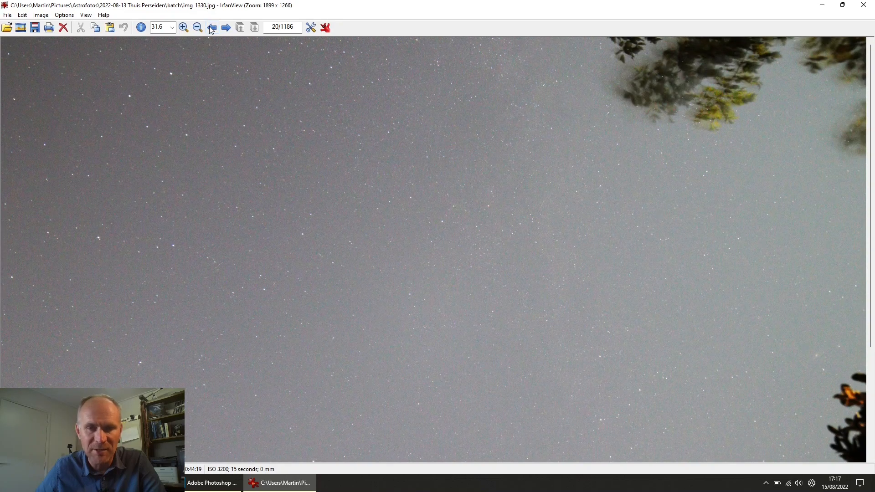
left_click(226, 28)
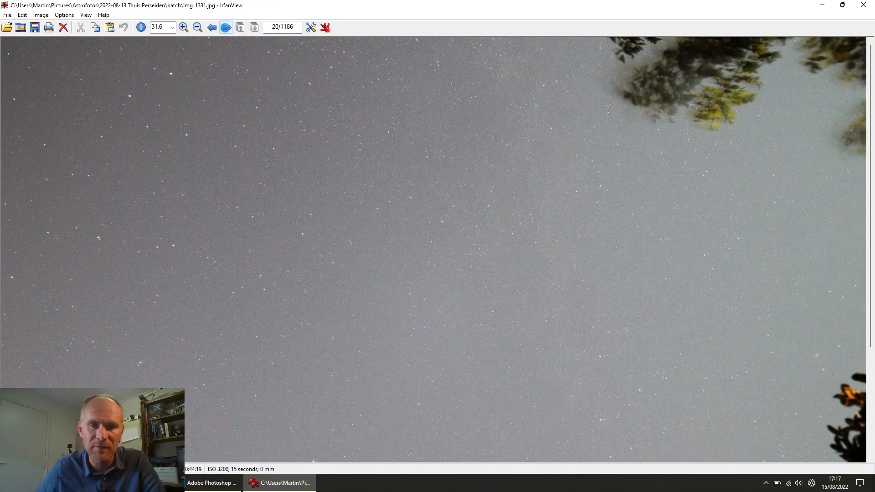
left_click(225, 27)
left_click(226, 28)
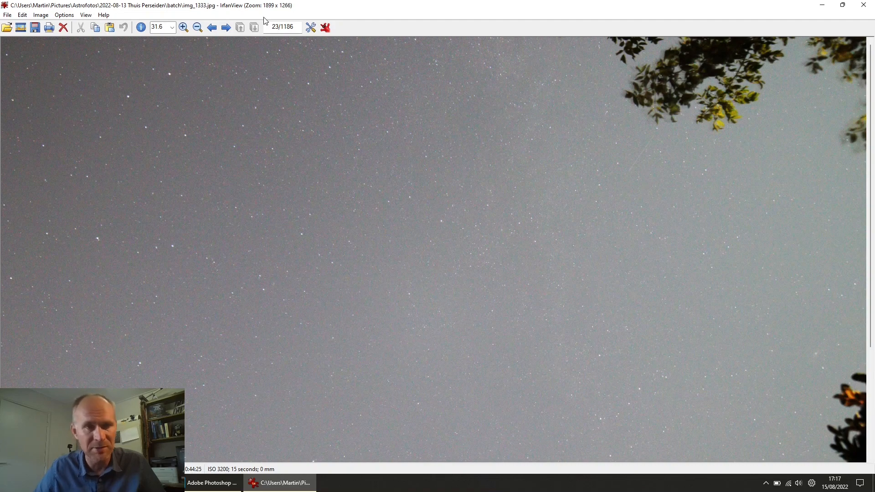
left_click(226, 28)
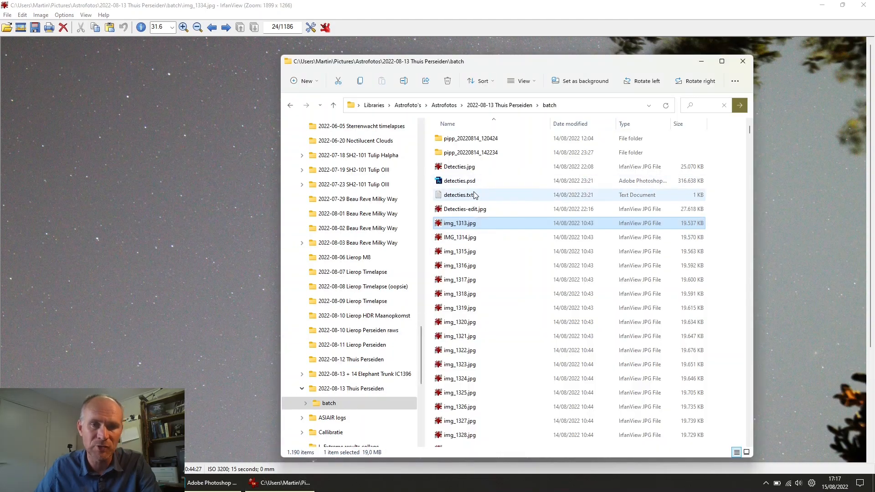
Open detecties.txt, place it beside the file list and highlight the first frame number, 1550
left_click(471, 196)
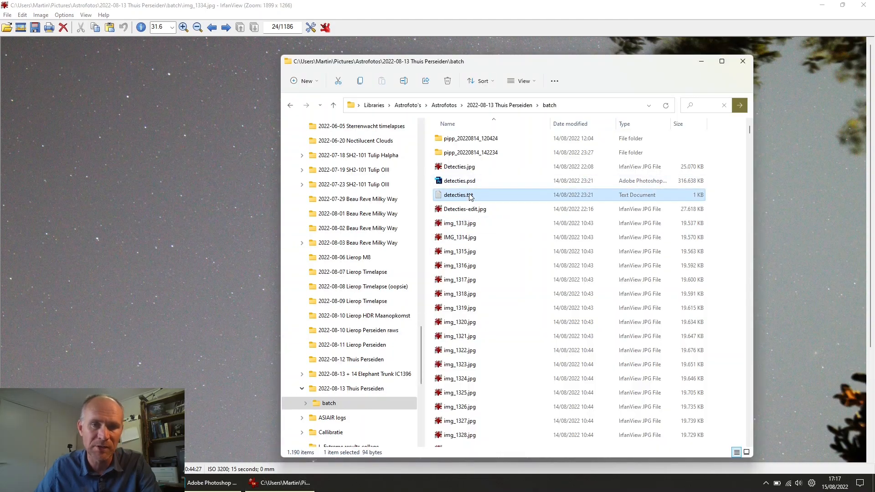
left_click_drag(627, 100, 206, 98)
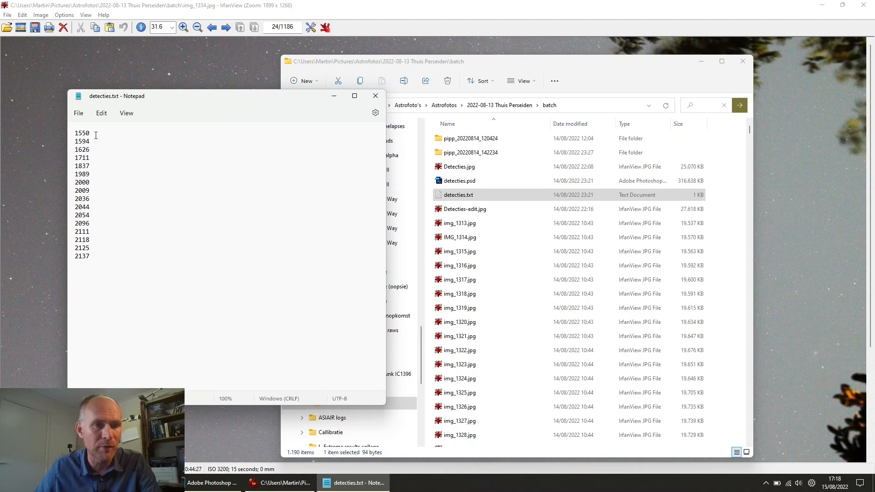
left_click_drag(90, 134, 66, 132)
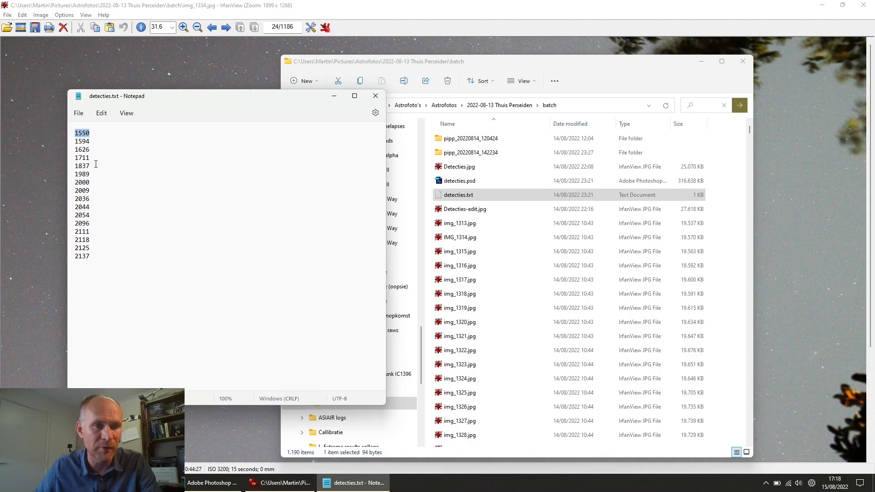
Find img_1550.jpg in the batch folder, open it and view it full screen
left_click(458, 390)
scroll(479, 382, "down", 8)
scroll(481, 382, "down", 20)
scroll(484, 392, "down", 18)
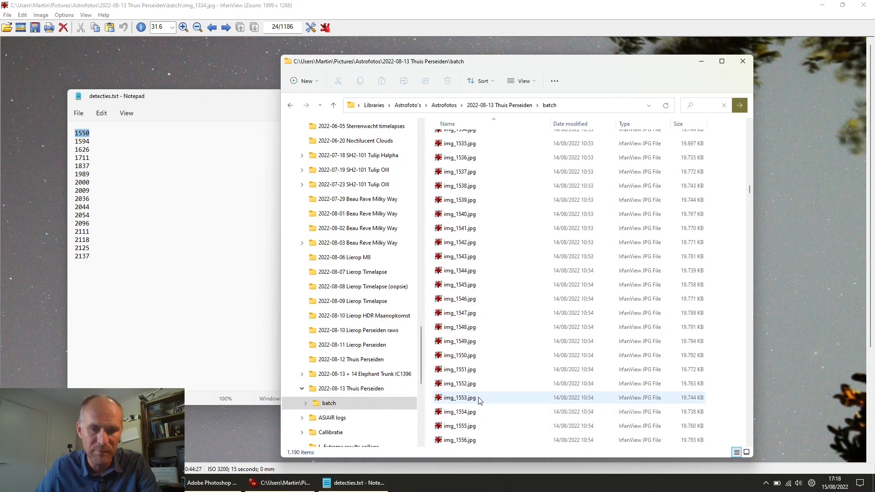
double_click(461, 356)
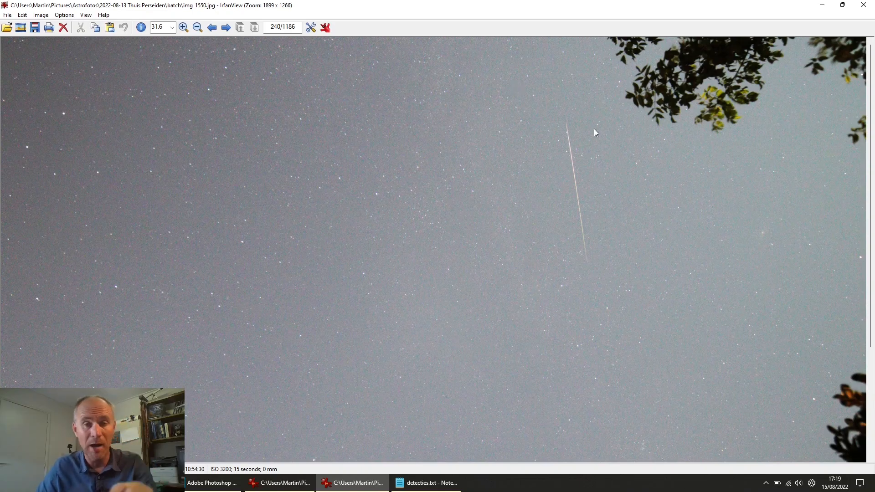
double_click(563, 186)
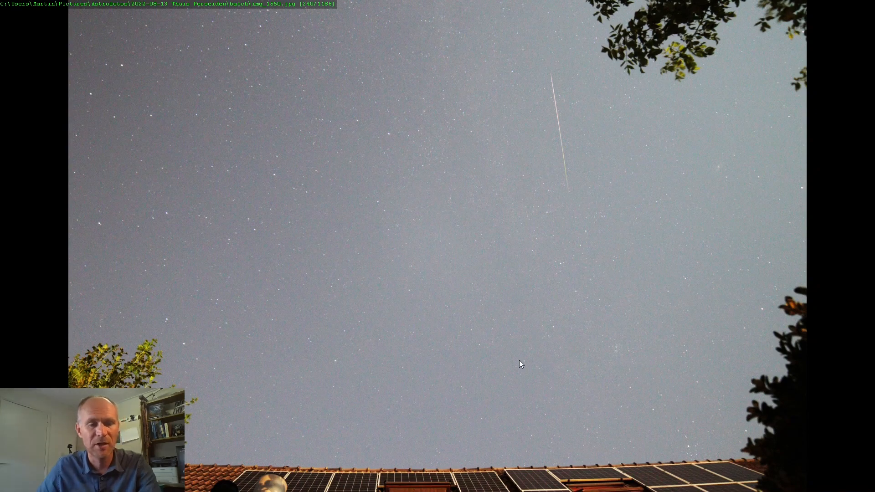
Leave the img_1550.jpg view, then open Detecties-edit.jpg from the batch folder full screen to examine the finished meteor composite
double_click(519, 359)
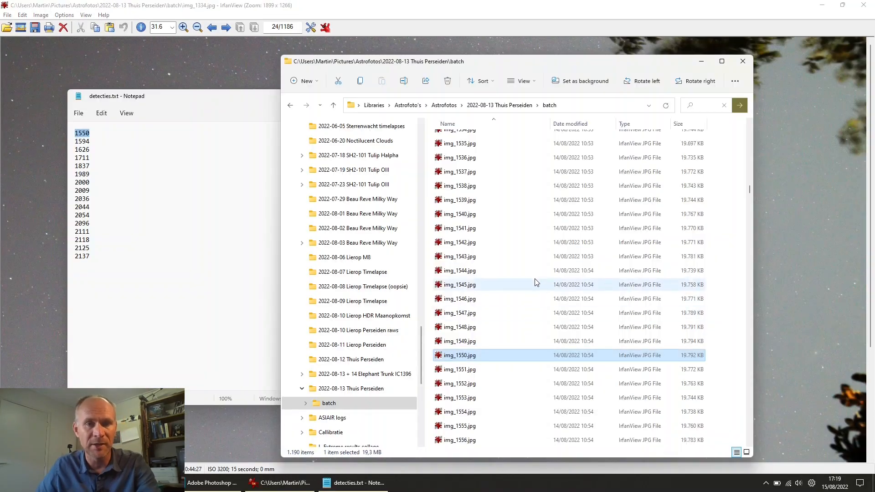
left_click_drag(751, 191, 749, 127)
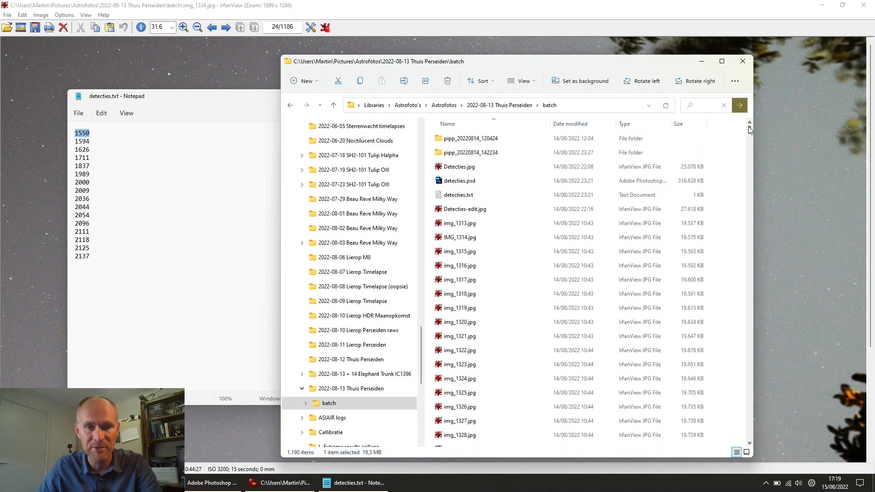
double_click(465, 210)
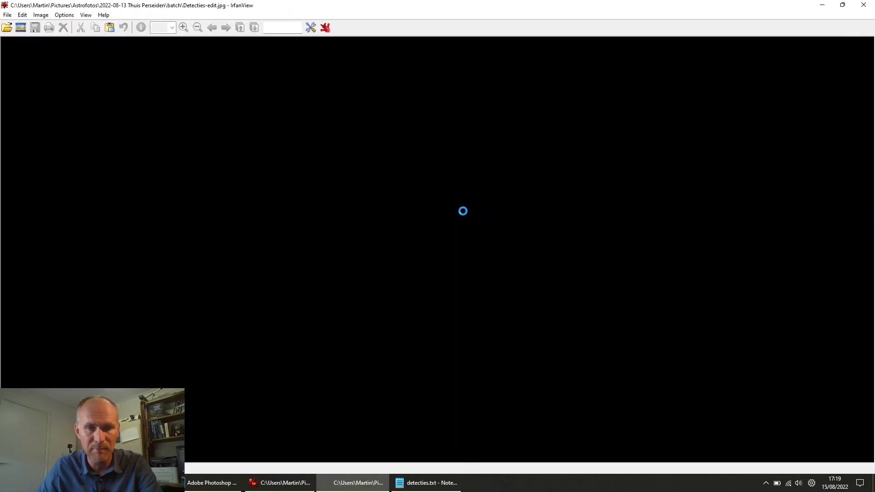
key("Return")
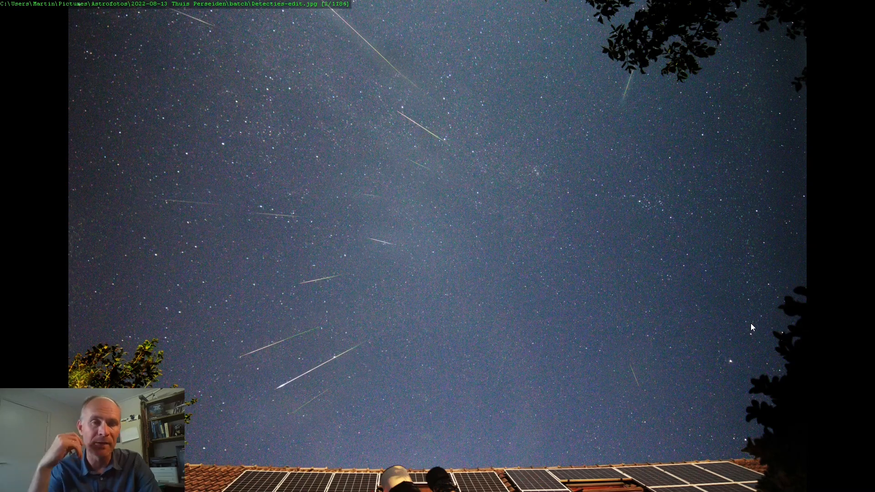
key("Return")
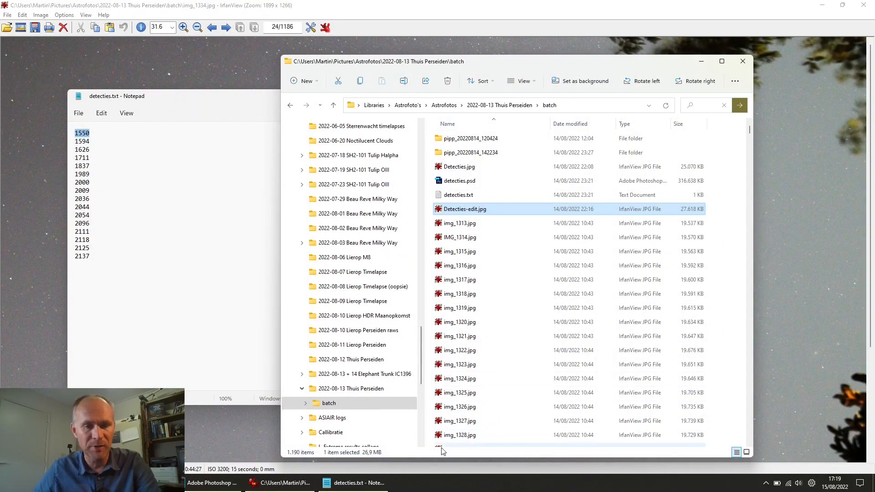
Switch to Photoshop and arrange its window beside detecties.txt so the list of frame numbers stays readable
left_click(212, 483)
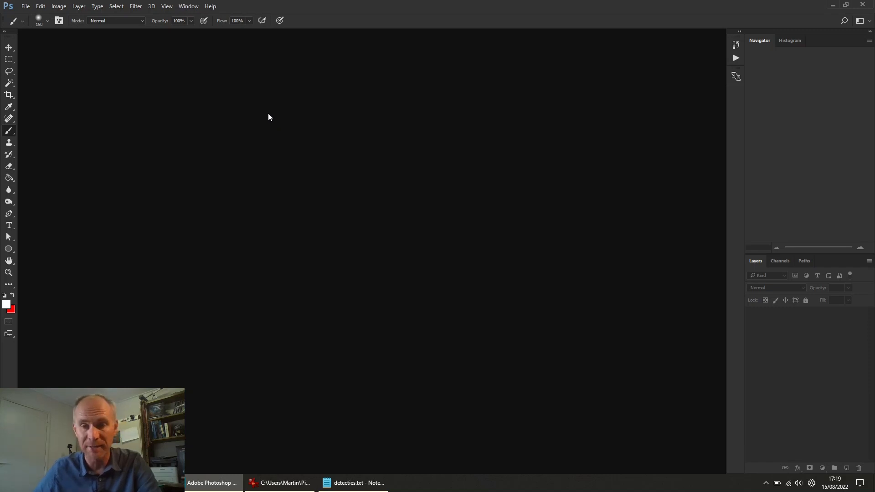
left_click(528, 178)
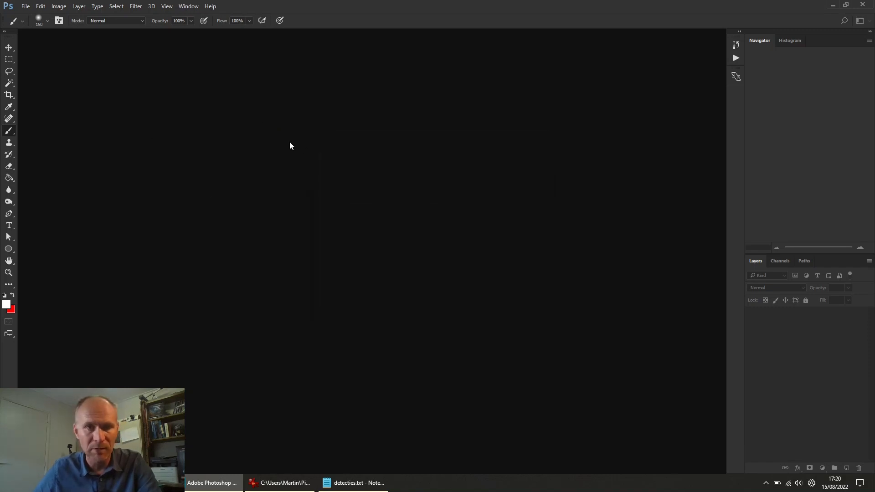
left_click_drag(290, 10, 339, 16)
left_click(353, 483)
left_click_drag(230, 98, 174, 69)
left_click(458, 23)
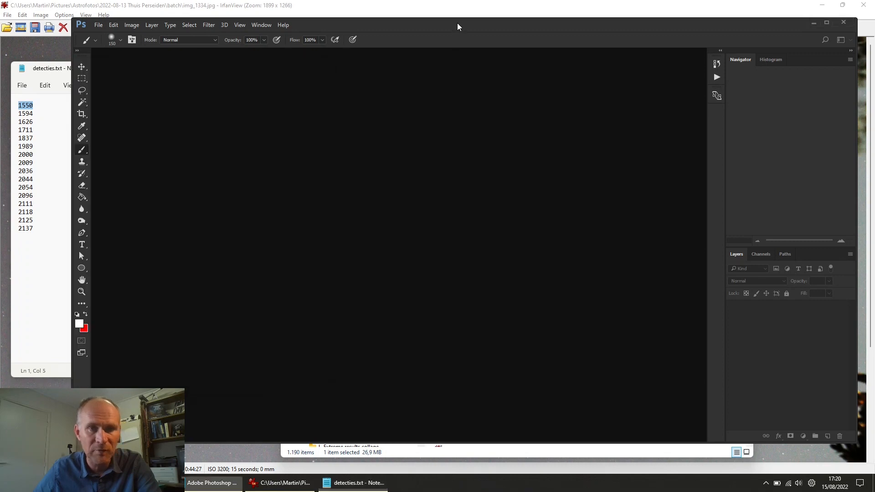
Start Load Files into Stack, browse for source files in the batch folder and enlarge the file dialog
left_click(98, 25)
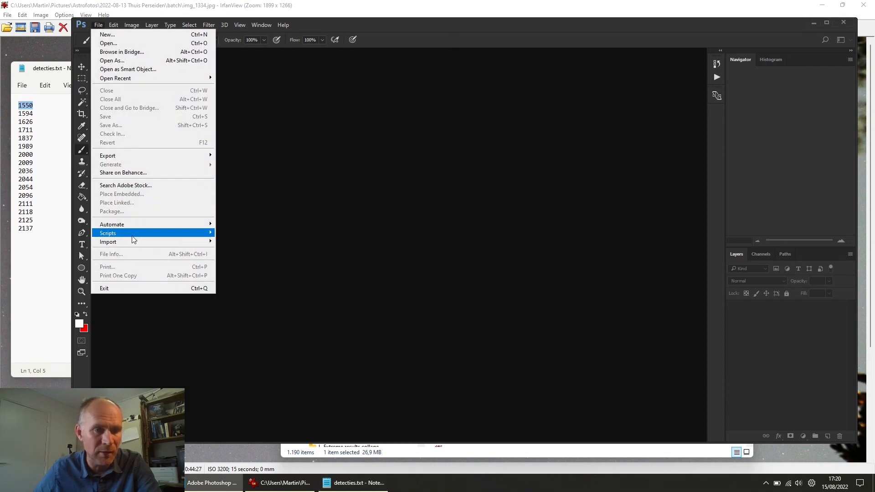
mouse_move(132, 233)
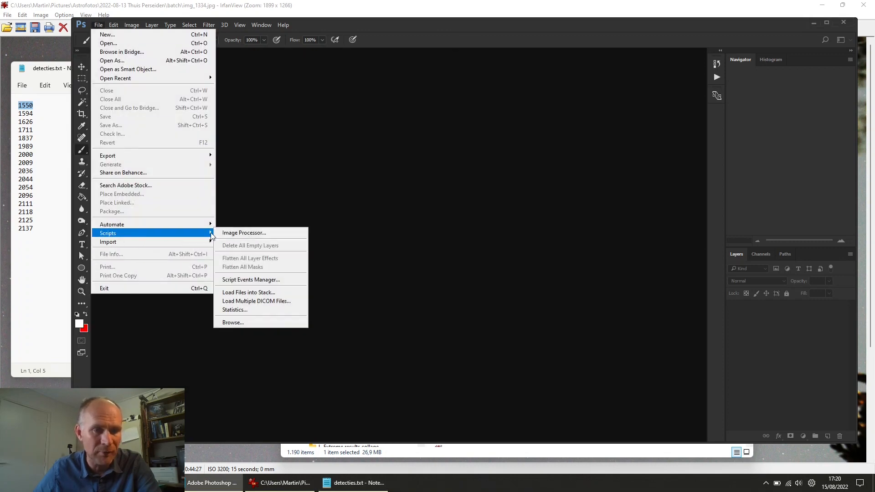
left_click(265, 291)
left_click(485, 210)
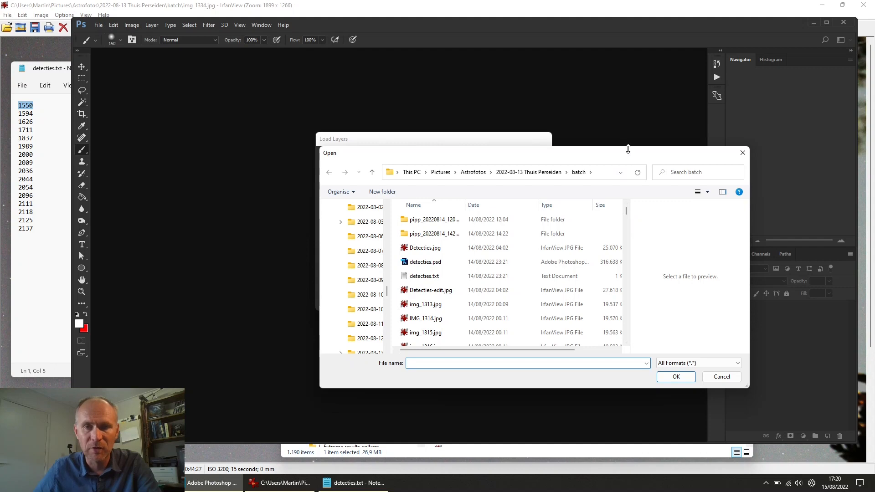
left_click_drag(627, 147, 627, 69)
Choose img_1550.jpg, img_1594.jpg and img_1626.jpg together as the source files for the stack
left_click_drag(628, 133, 631, 179)
scroll(436, 175, "up", 2)
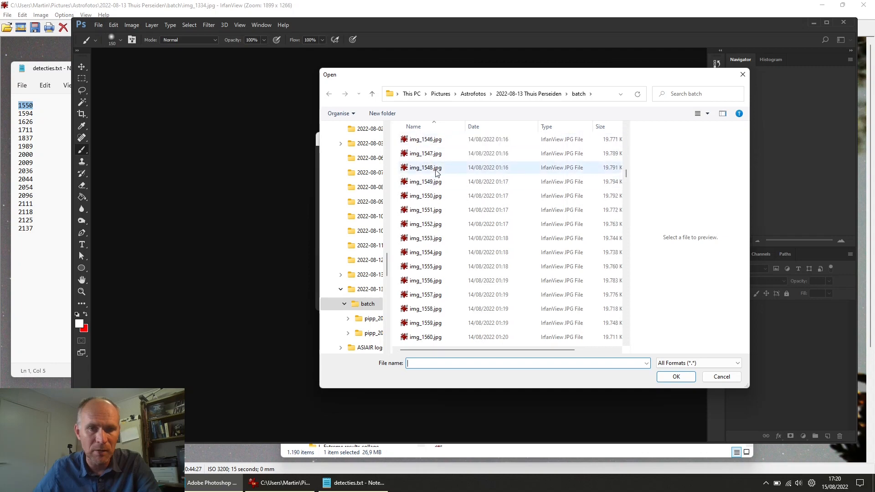
left_click(425, 196)
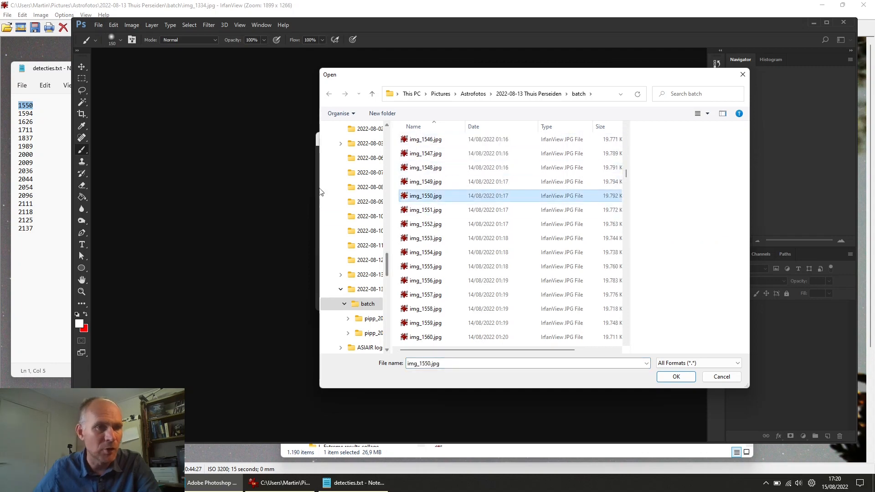
scroll(434, 276, "down", 1)
scroll(436, 277, "down", 15)
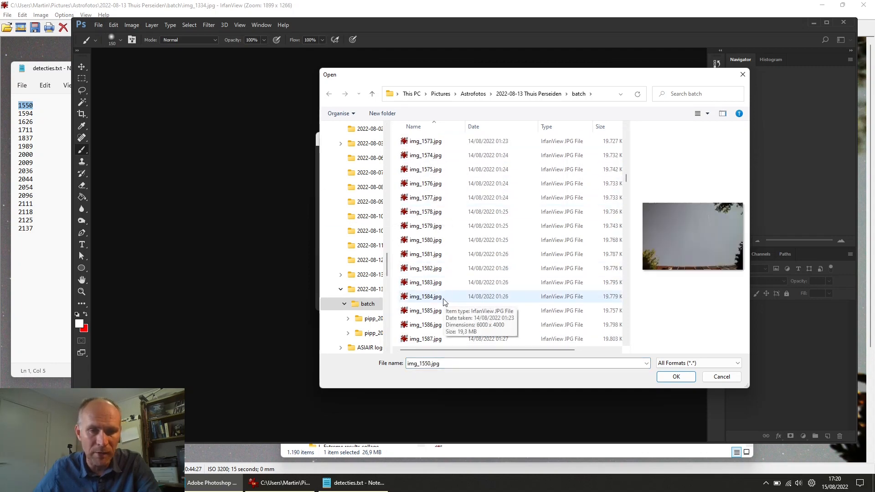
scroll(444, 228, "up", 1)
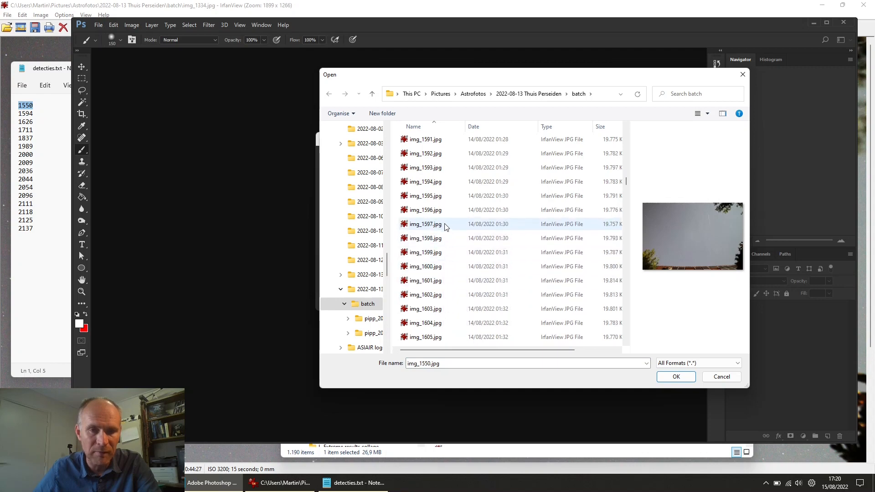
left_click(433, 182, "ctrl")
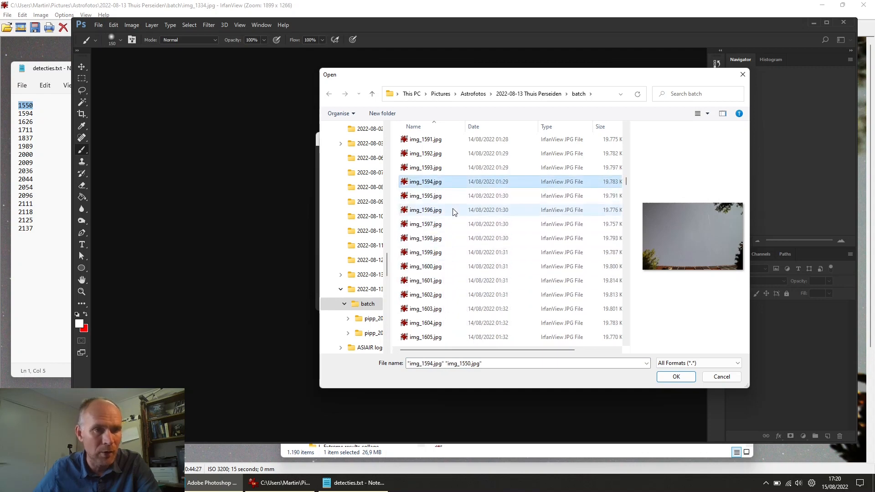
scroll(446, 285, "down", 3)
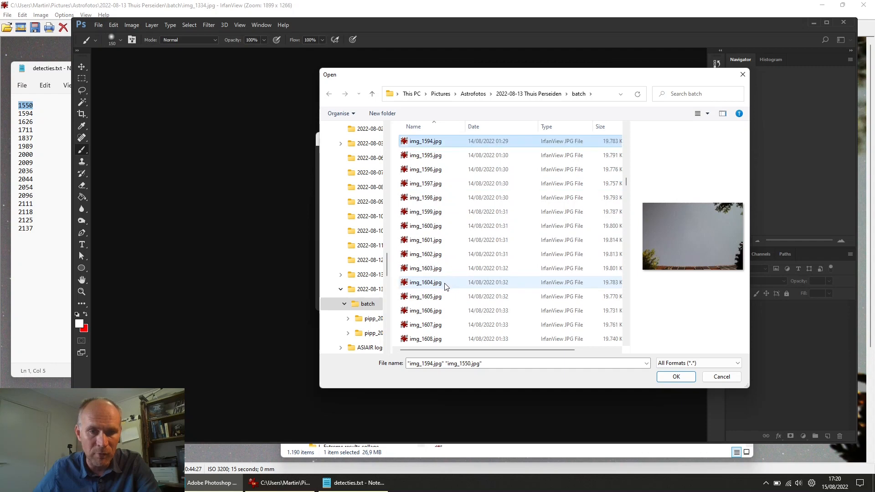
scroll(444, 285, "down", 6)
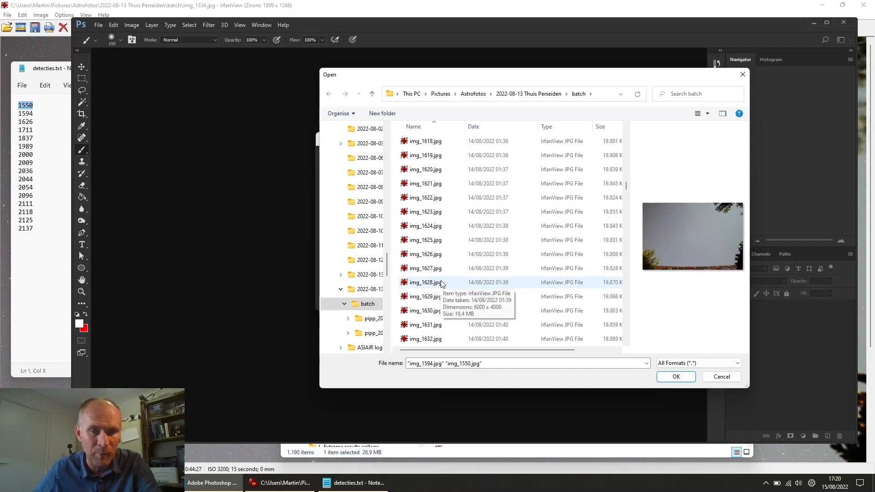
left_click(440, 254, "ctrl")
left_click(677, 377)
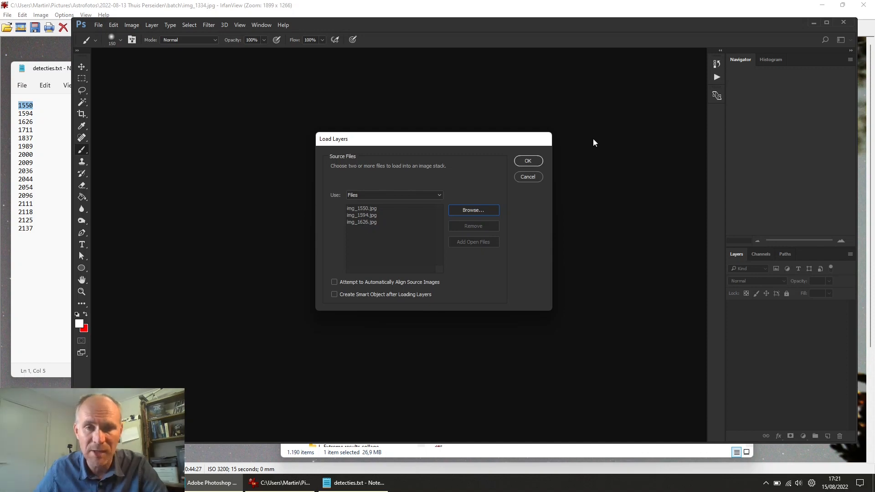
Load the chosen files as layers without automatic alignment and make the img_1550.jpg layer active
left_click(528, 161)
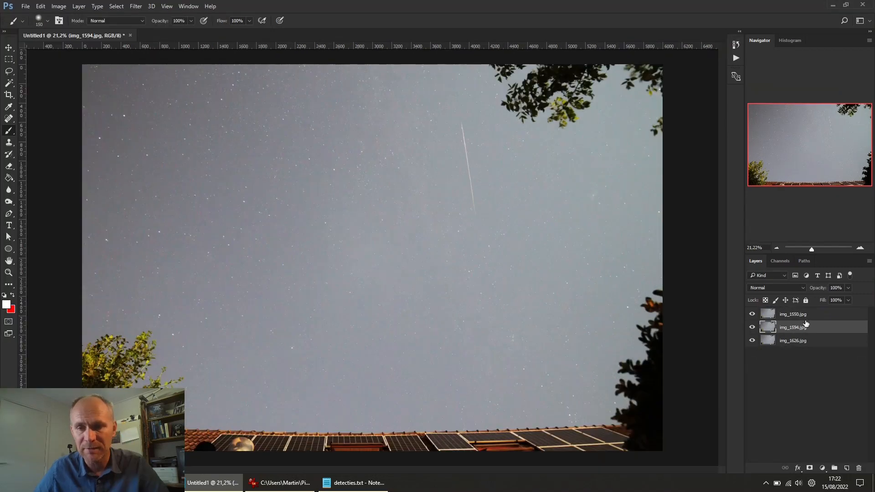
left_click(797, 342)
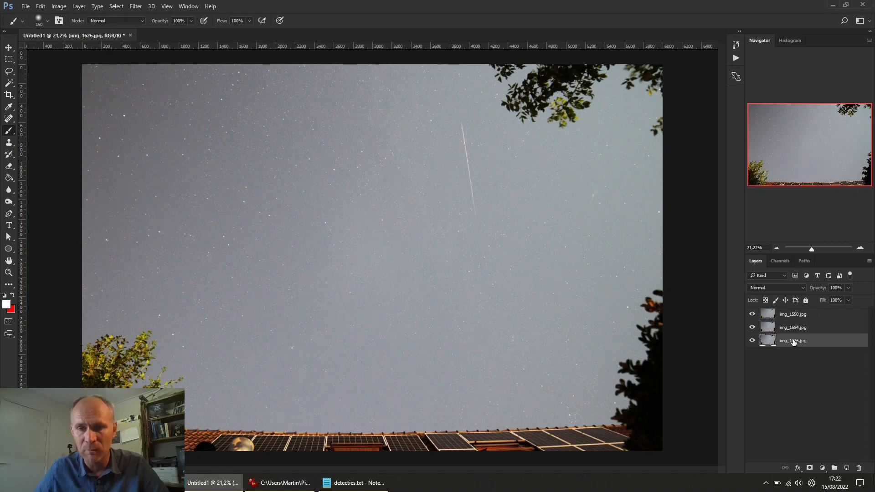
left_click(790, 318)
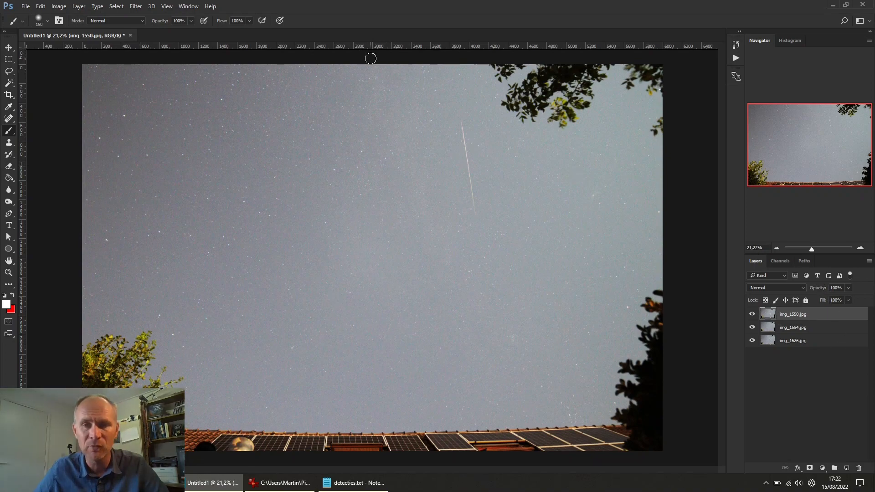
Add a Curves adjustment layer above img_1550.jpg and enlarge its curve editor
left_click(192, 6)
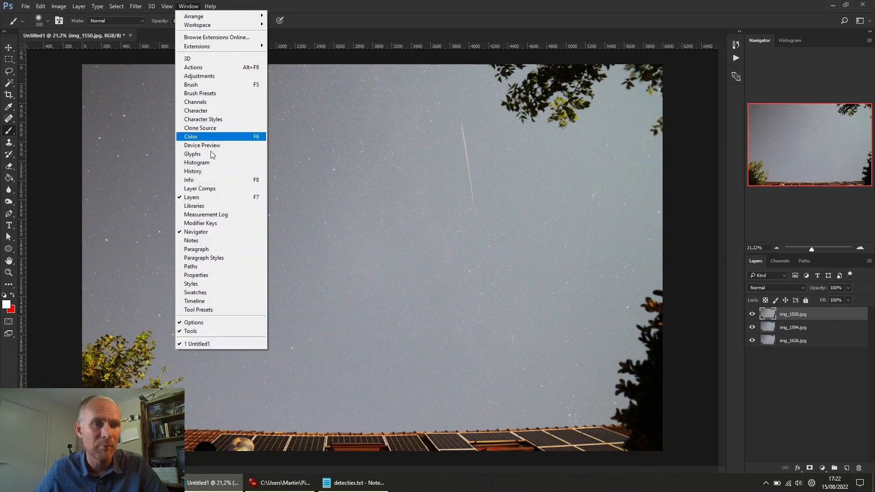
left_click(197, 77)
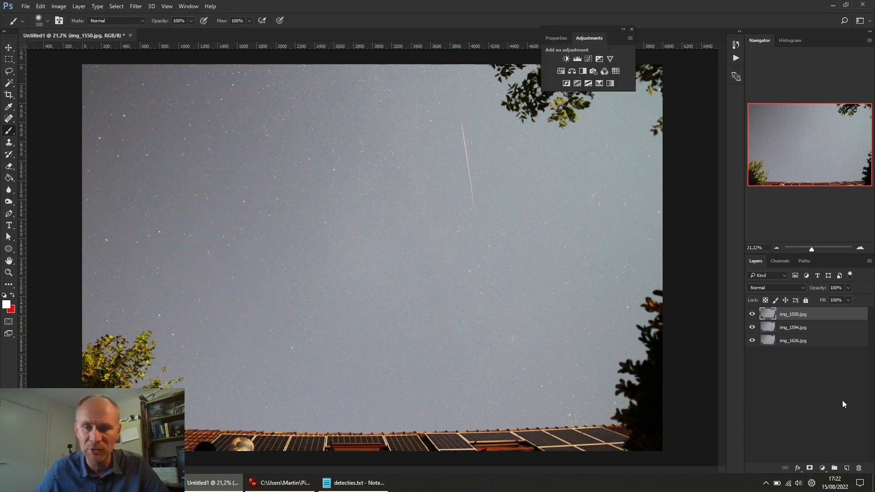
left_click(589, 59)
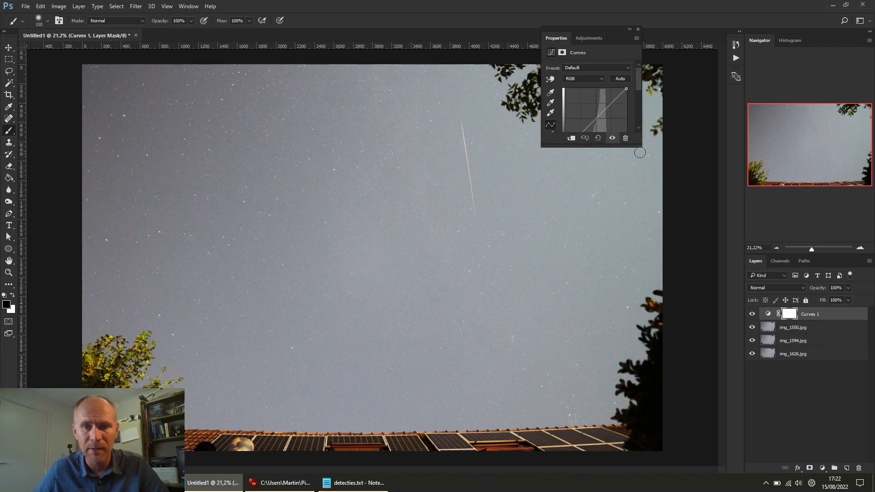
left_click_drag(641, 147, 716, 249)
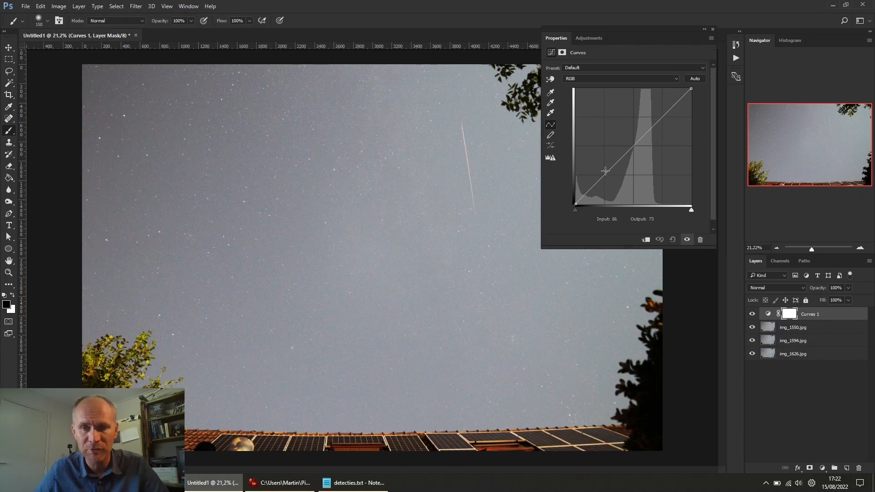
Shape the RGB curve into an S with raised highlights and a shadow point at input 107, output 55, then close the curve editor
left_click_drag(605, 174, 613, 185)
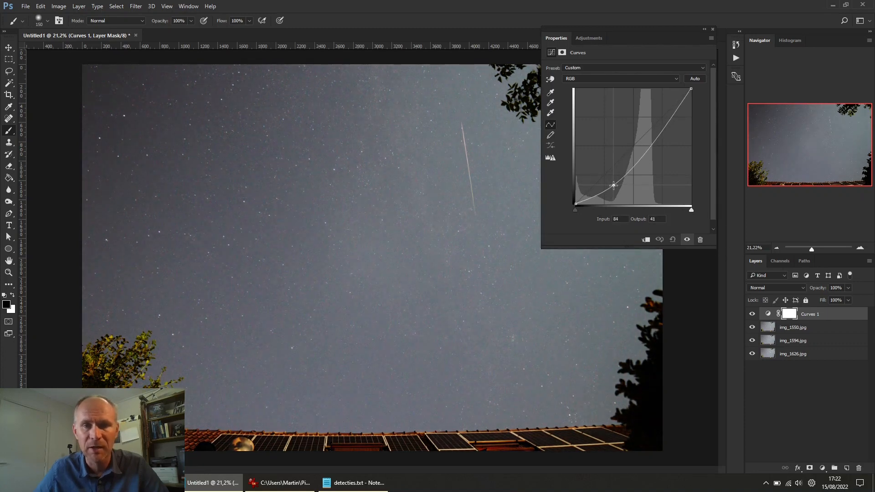
left_click_drag(668, 117, 679, 99)
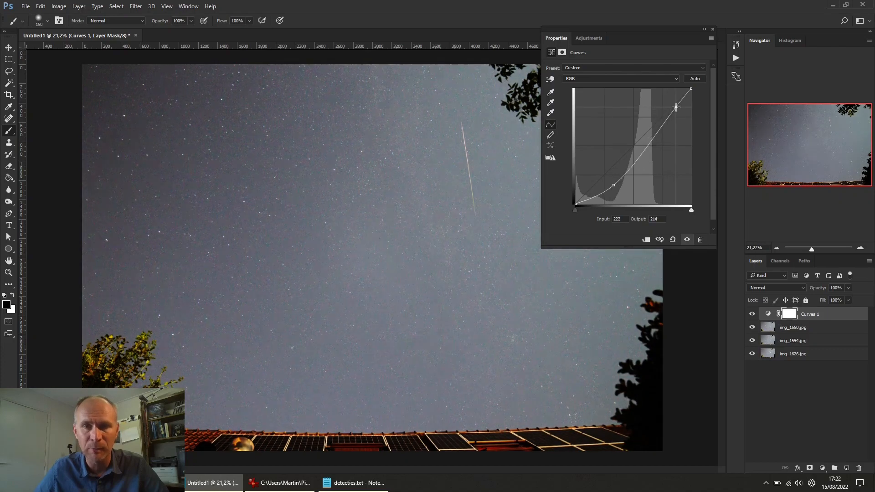
left_click_drag(615, 185, 624, 179)
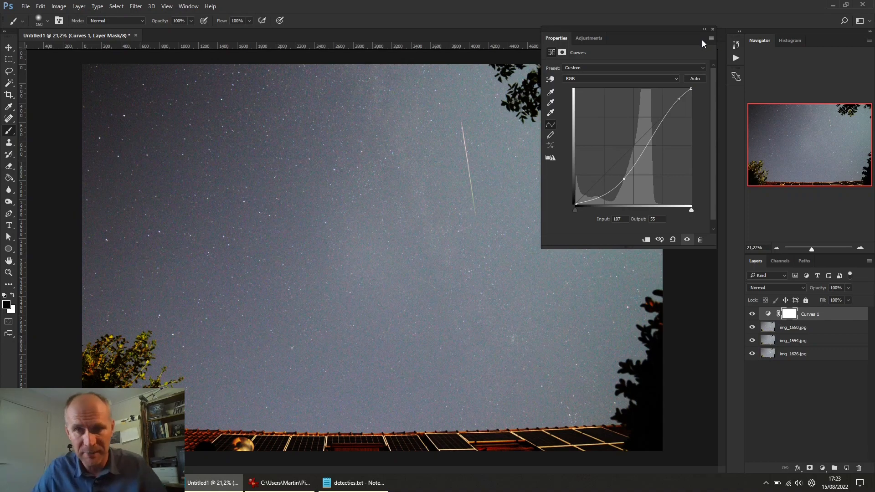
left_click(713, 29)
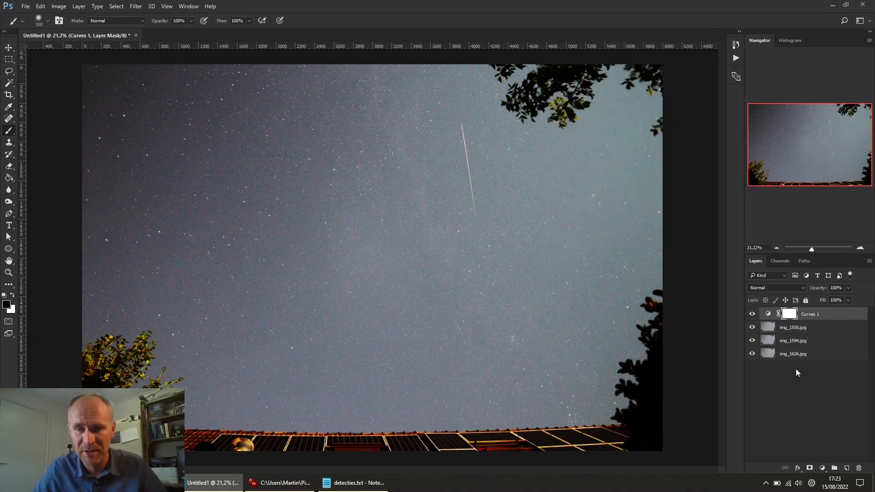
Hide and show the img_1550.jpg and img_1594.jpg layers again to compare the stacked frames under the Curves adjustment
left_click(752, 328)
left_click(752, 340)
left_click(752, 341)
left_click(752, 328)
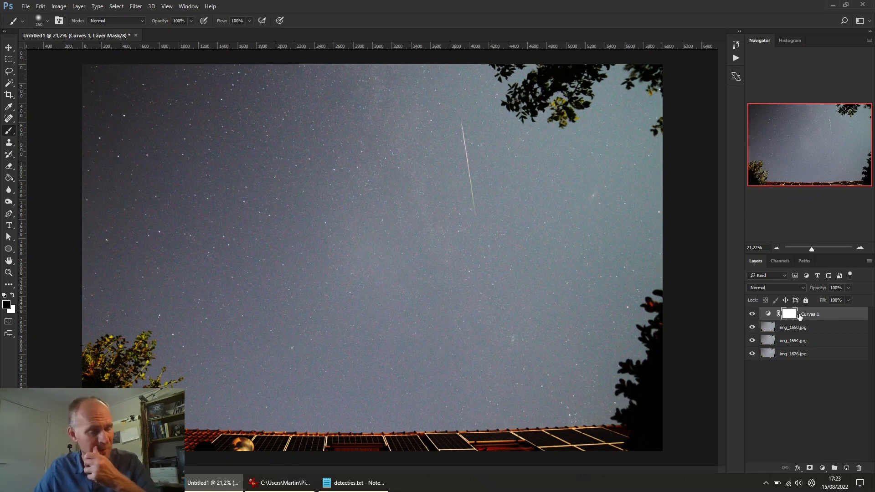
Lasso a loose oval around the meteor on the img_1550.jpg layer and cut it to a new layer
left_click(770, 329)
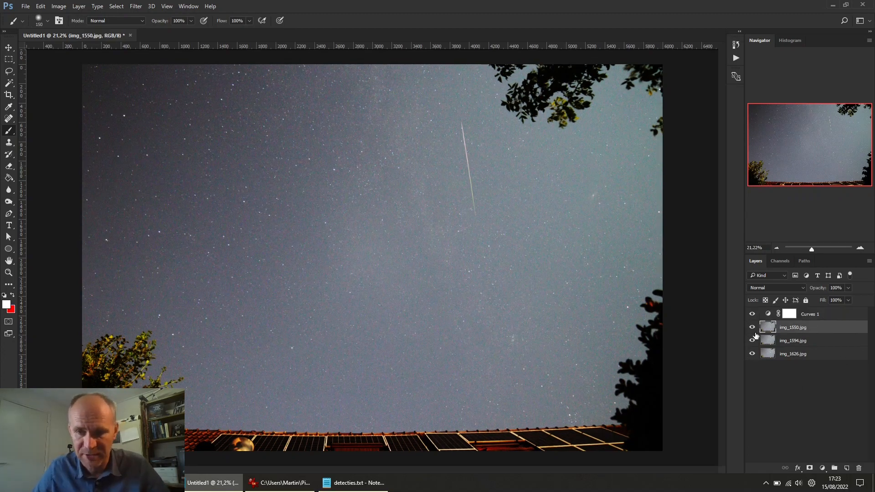
left_click(753, 328)
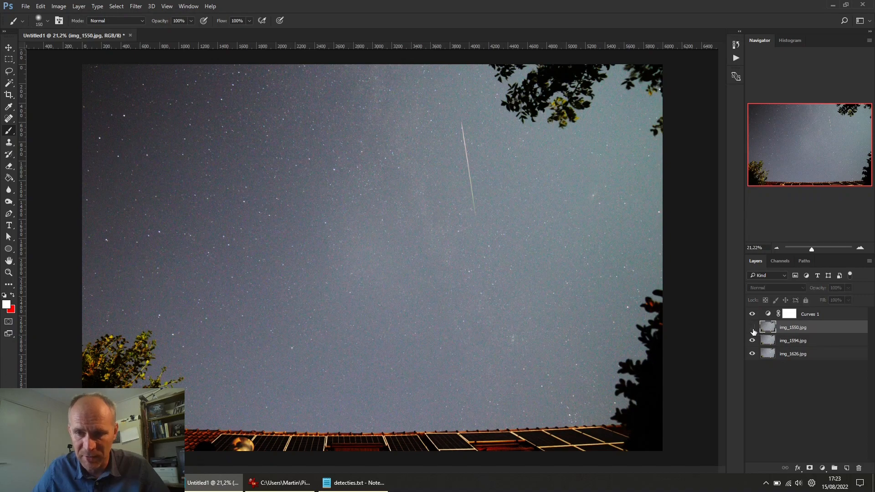
left_click(753, 329)
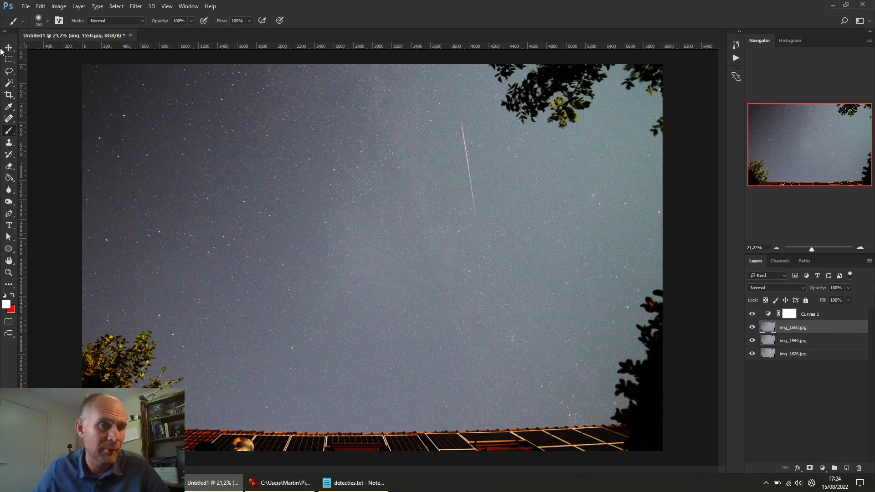
left_click(9, 71)
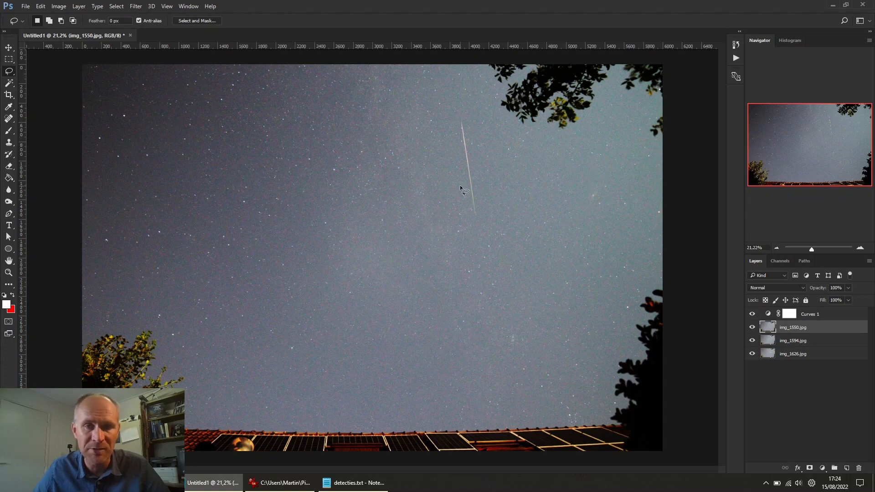
mouse_move(497, 126)
left_mouse_down()
mouse_move(474, 101)
mouse_move(443, 109)
mouse_move(430, 146)
mouse_move(447, 246)
mouse_move(459, 262)
mouse_move(491, 269)
mouse_move(507, 257)
mouse_move(517, 207)
mouse_move(496, 121)
left_mouse_up()
right_click(486, 187)
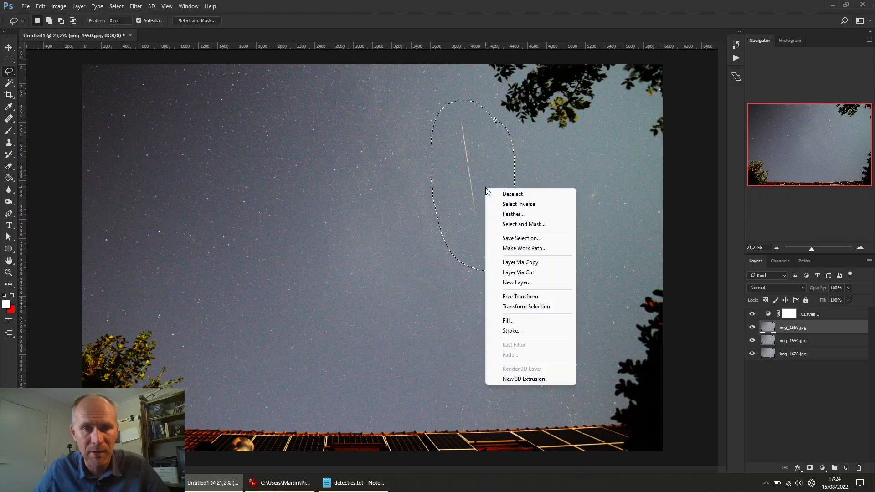
left_click(539, 273)
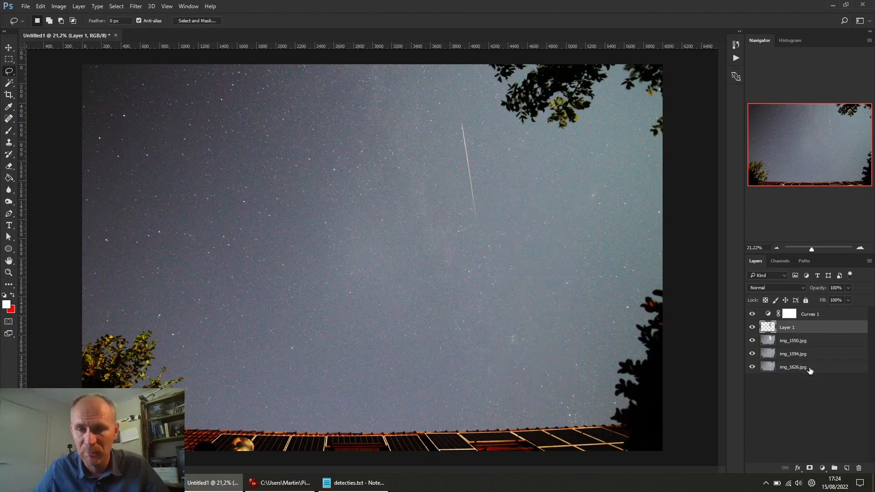
Delete the remaining img_1550.jpg layer and make the cut-out meteor layer active
left_click(816, 343)
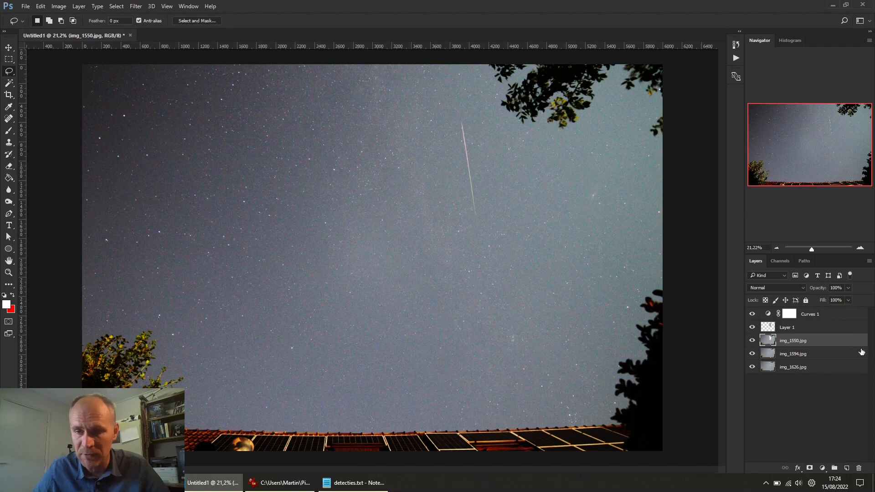
left_click(860, 470)
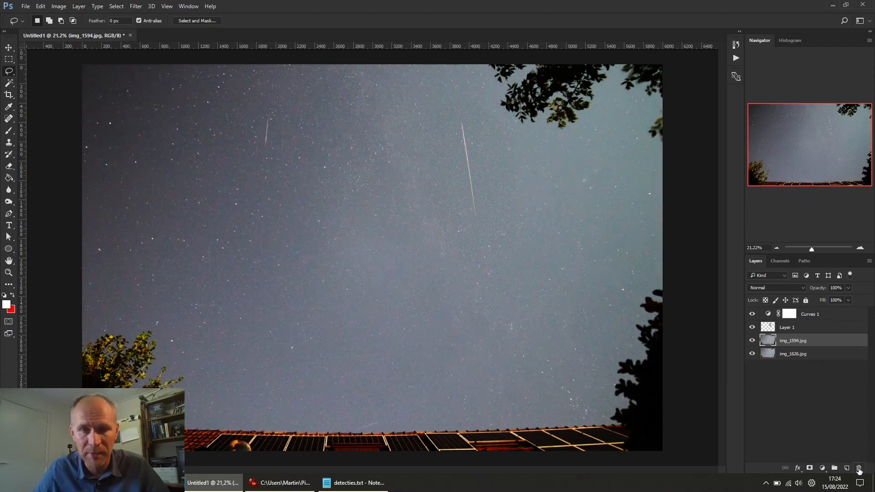
left_click(794, 328)
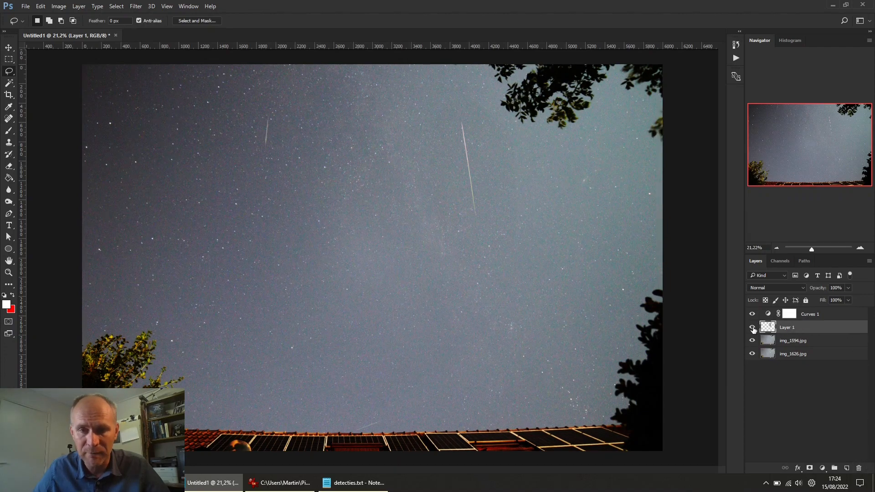
Hide and show Layer 1 repeatedly to compare the meteor cut-out with the img_1594.jpg sky beneath it
left_click(753, 328)
left_click(753, 328)
left_click(752, 328)
left_click(753, 328)
left_click(752, 328)
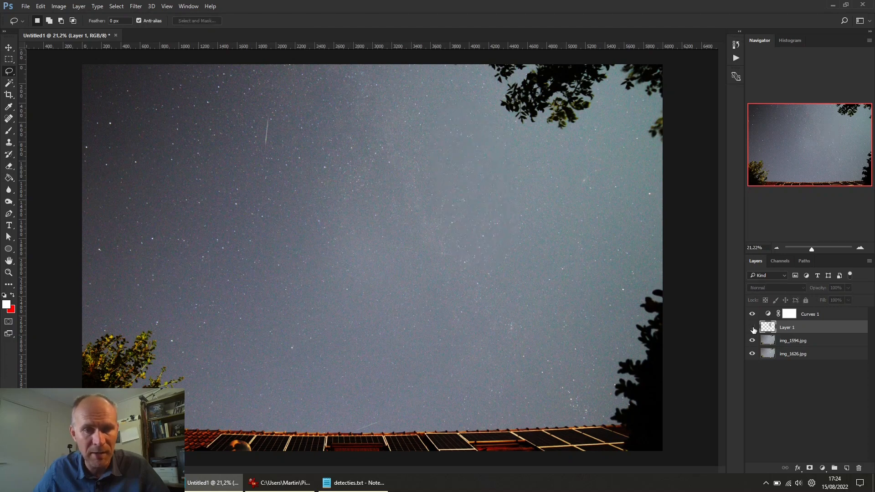
left_click(753, 328)
left_click(753, 327)
left_click(753, 328)
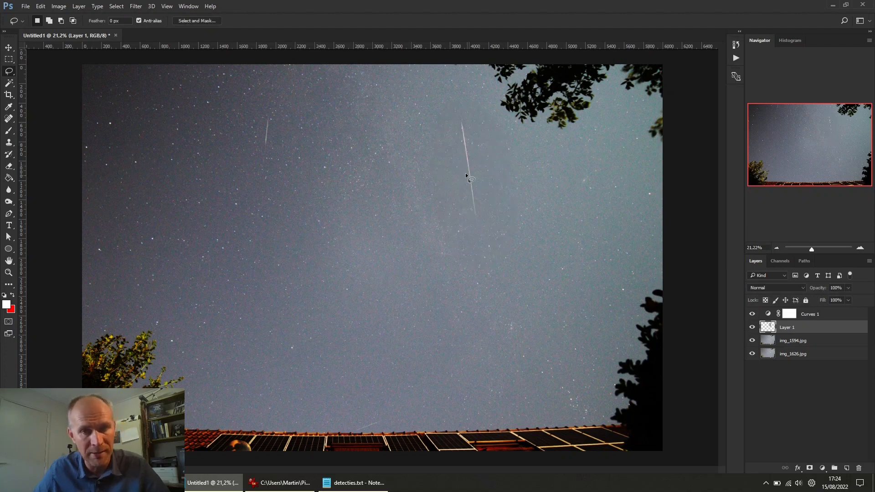
Set the blend mode of Layer 1 to Multiply
left_click(8, 47)
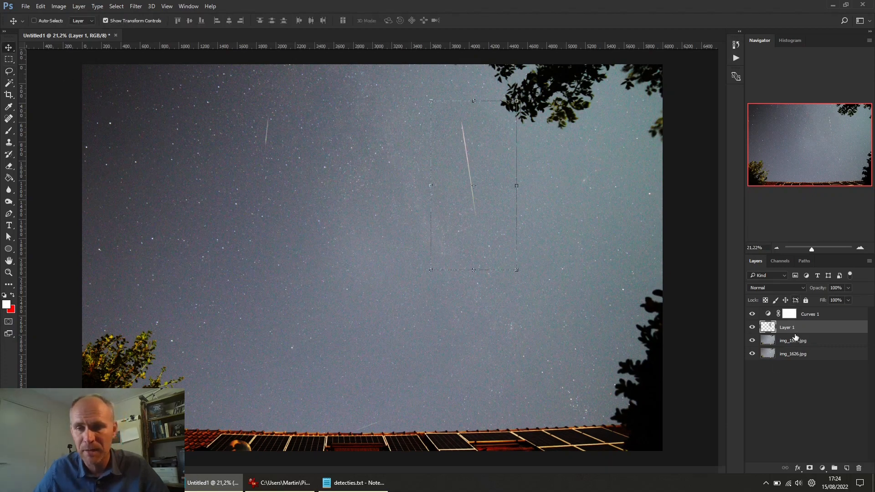
left_click(767, 289)
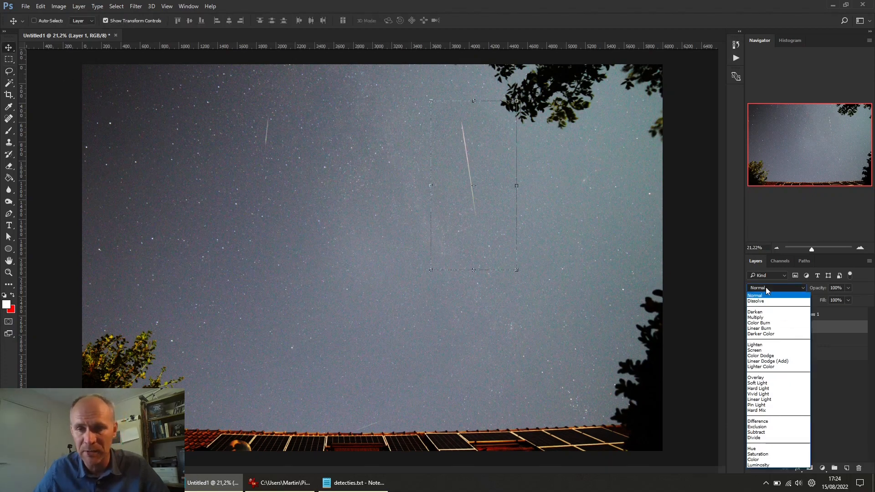
left_click(762, 318)
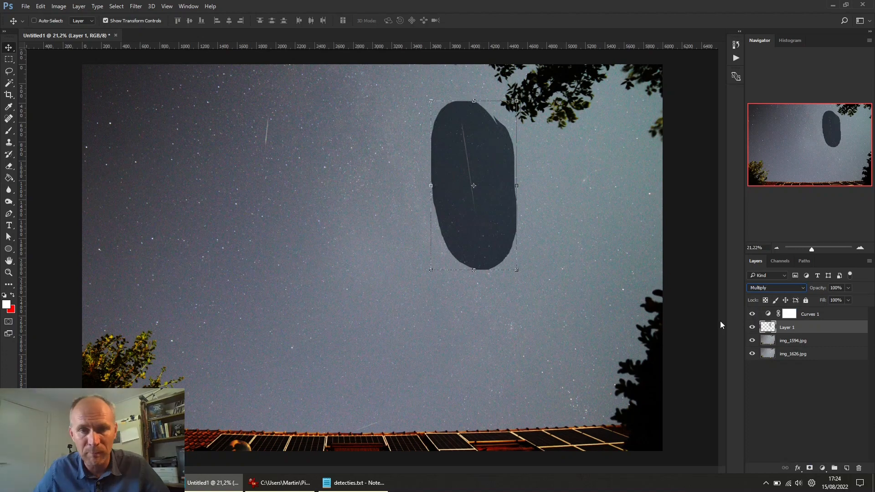
Free-transform Layer 1, rotating it to about -4.12° and moving it to X 3939.5, Y 1157.31 px to match the underlying stars
left_click(860, 248)
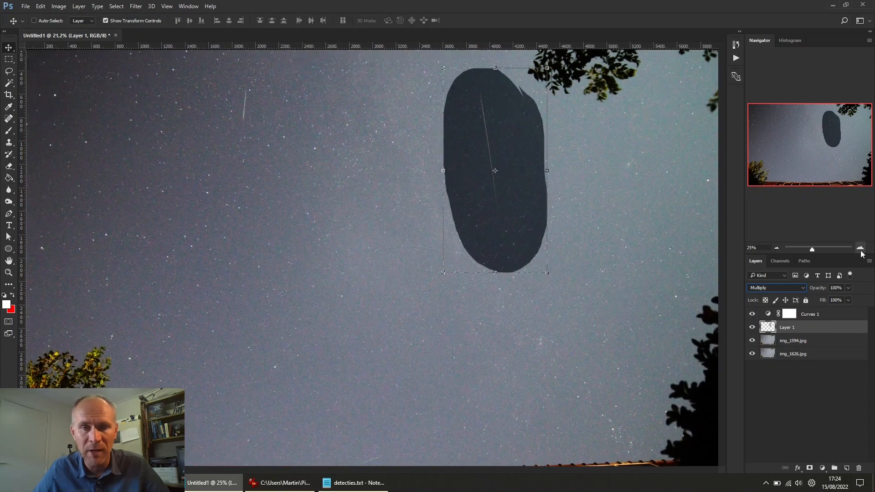
left_click(860, 248)
left_click(860, 248)
left_click_drag(822, 136, 842, 123)
left_click_drag(421, 312, 411, 288)
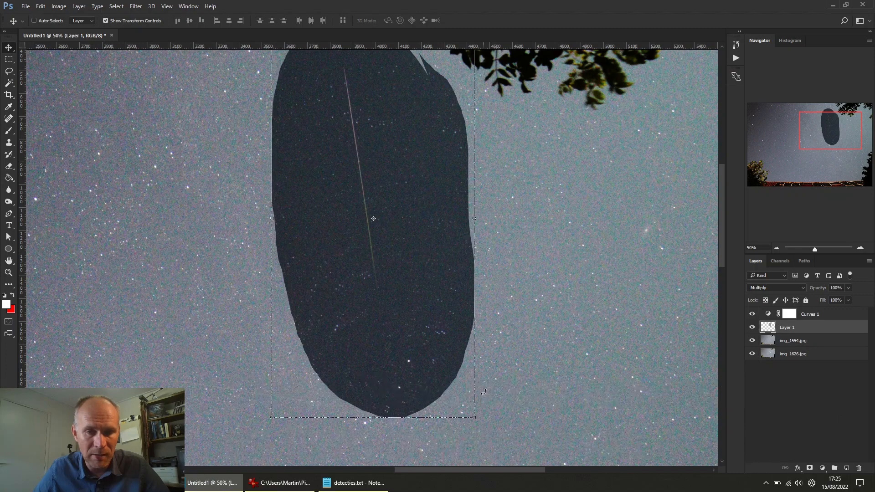
key("ctrl+t")
left_click_drag(486, 391, 497, 370)
left_click_drag(433, 353, 423, 351)
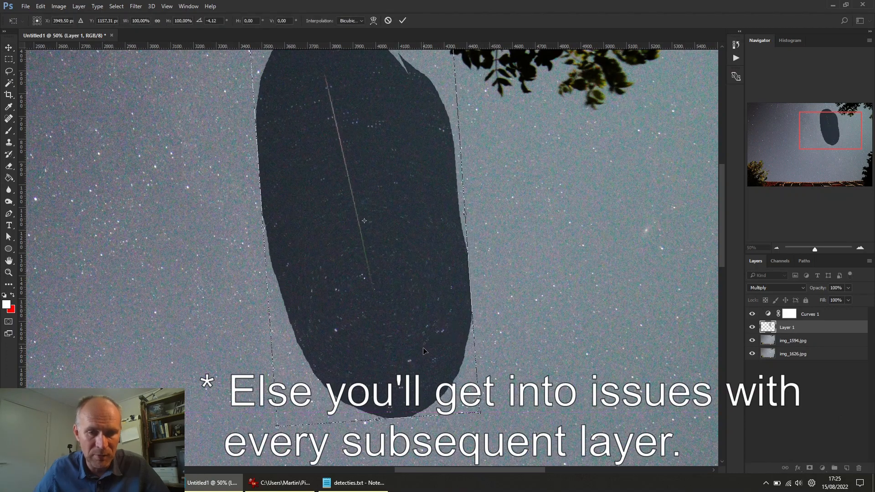
key("Left")
key("Left")
key("Left")
key("Left")
key("Left")
key("Left")
key("Left")
key("Left")
key("Left")
key("Left")
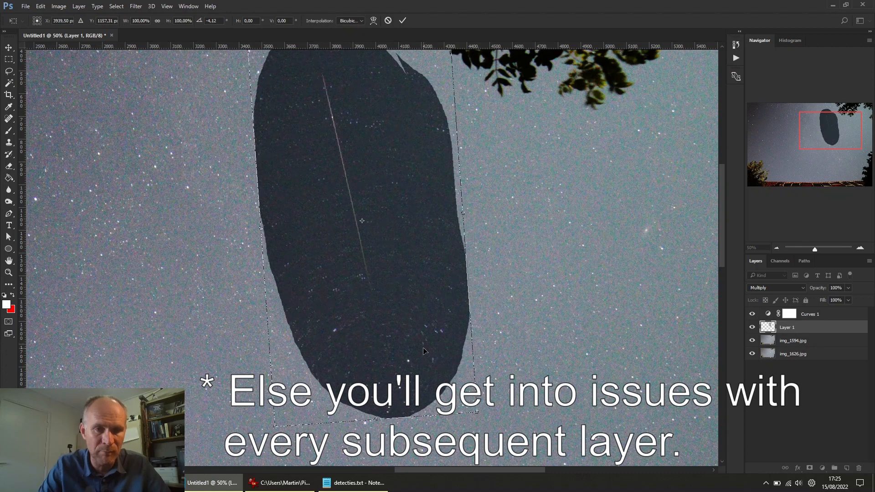
Refine the star alignment of Layer 1 to a -2.30° rotation at X 3957.5, Y 1157.31 px and apply the transform
left_click_drag(495, 237, 497, 260)
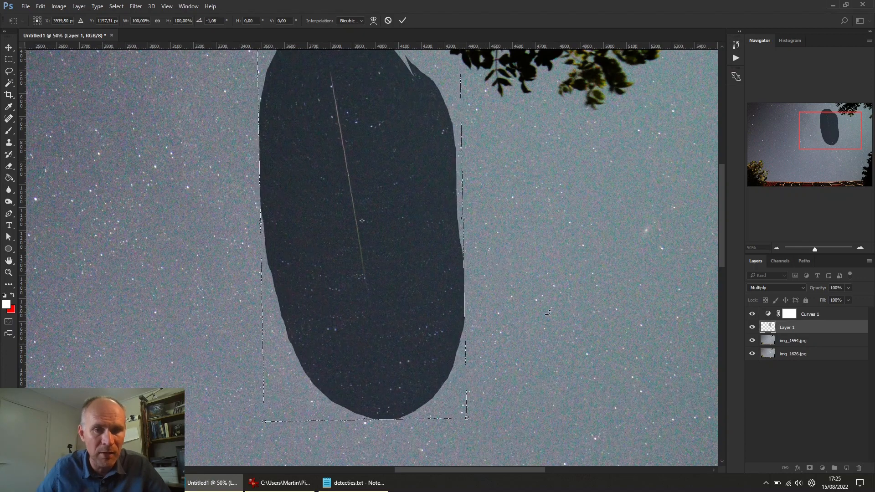
key("Right")
key("Right")
key("Right")
key("Right")
key("Right")
key("Right")
key("Right")
key("Right")
key("Right")
key("Right")
key("Right")
key("Right")
key("Right")
key("Right")
key("Right")
key("Right")
key("Right")
key("Right")
key("Right")
key("Right")
key("Right")
key("Right")
key("Down")
key("Down")
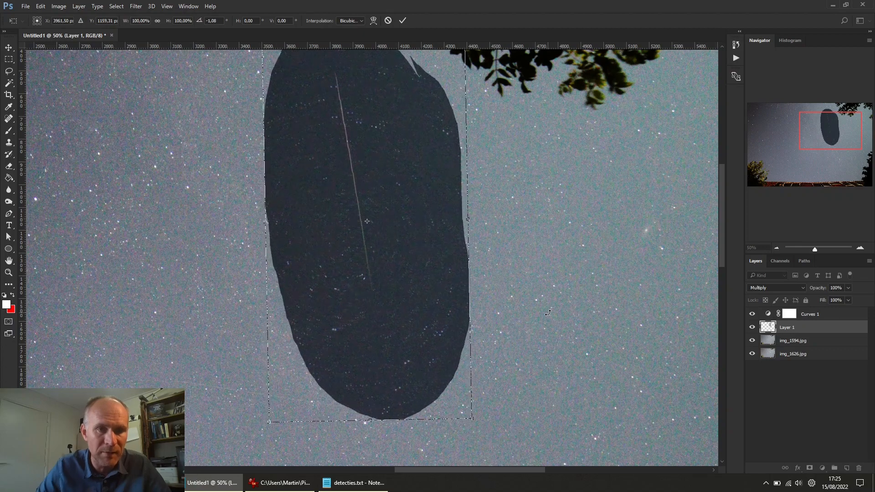
left_click_drag(493, 223, 492, 222)
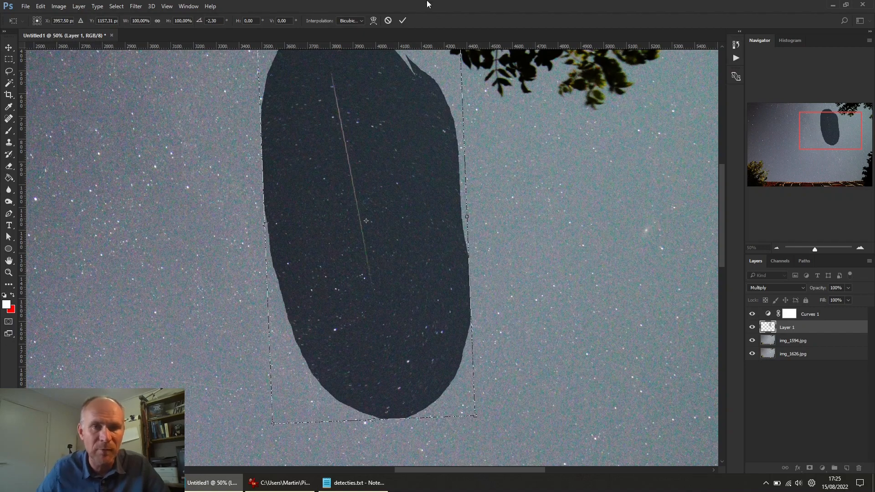
left_click(404, 23)
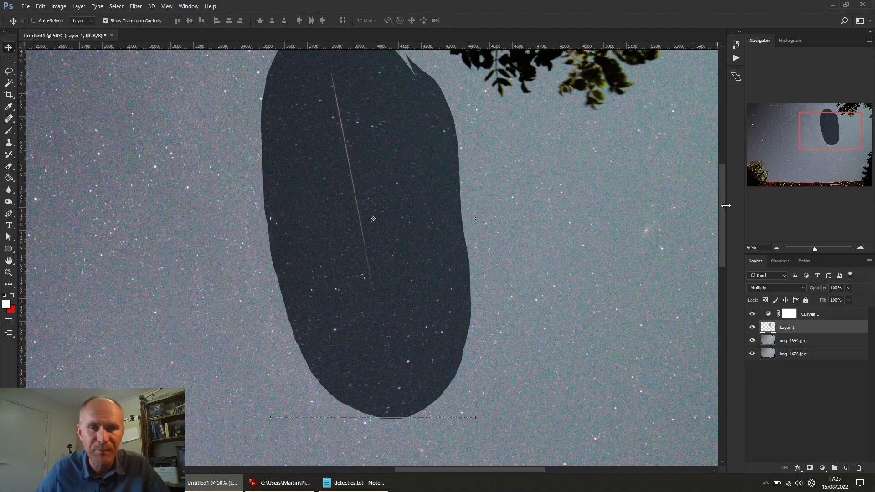
Erase the surplus sky around the meteor in Layer 1 using a soft 250 px eraser with 0% hardness
mouse_move(721, 220)
left_mouse_down()
mouse_move(718, 198)
mouse_move(721, 207)
left_mouse_up()
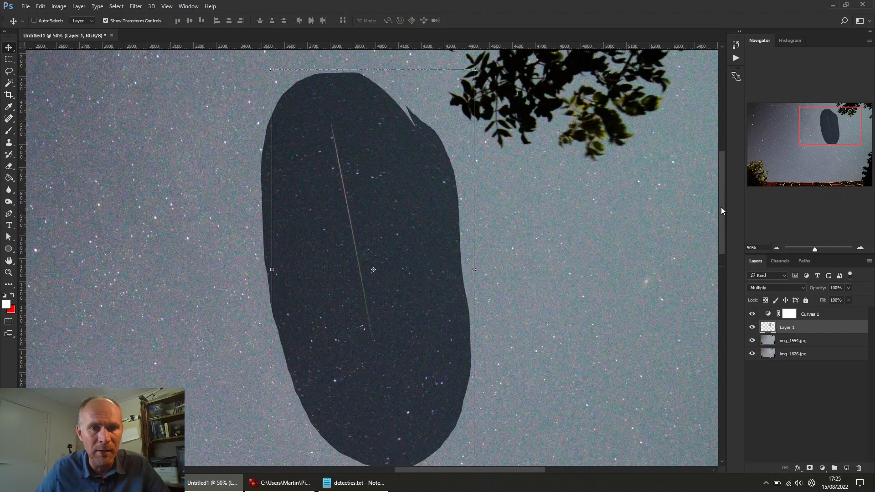
key("e")
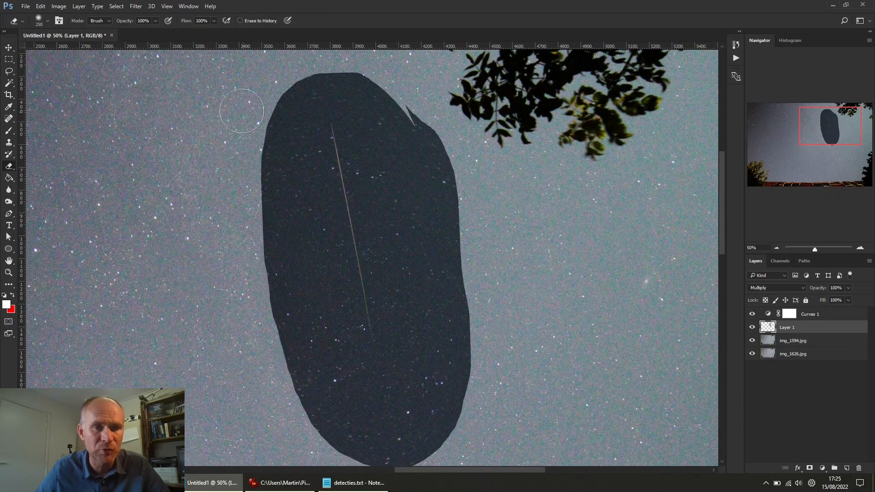
right_click(158, 122)
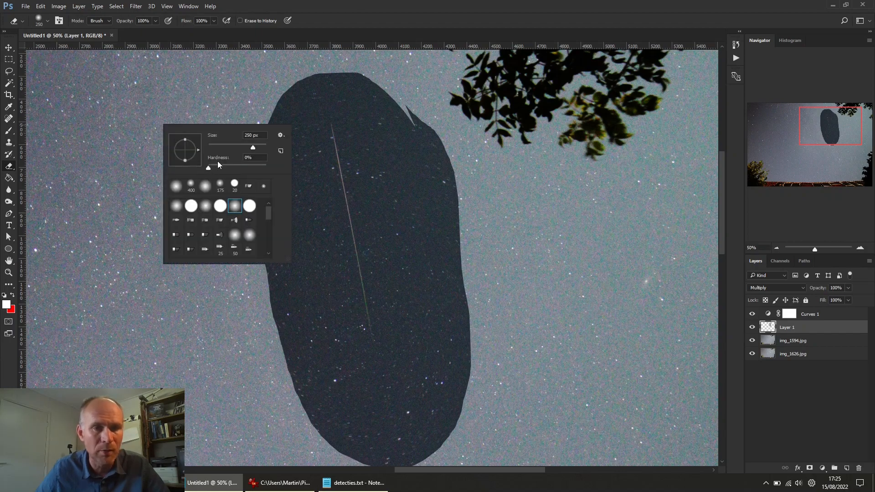
mouse_move(379, 80)
left_mouse_down()
mouse_move(399, 91)
mouse_move(438, 185)
mouse_move(452, 301)
mouse_move(442, 164)
mouse_move(465, 357)
mouse_move(440, 420)
mouse_move(346, 425)
mouse_move(292, 326)
mouse_move(282, 88)
mouse_move(308, 333)
mouse_move(365, 410)
mouse_move(421, 381)
mouse_move(396, 150)
mouse_move(367, 87)
mouse_move(297, 77)
mouse_move(325, 73)
mouse_move(248, 187)
mouse_move(258, 214)
mouse_move(245, 193)
mouse_move(250, 302)
mouse_move(338, 449)
mouse_move(433, 456)
mouse_move(464, 379)
mouse_move(440, 193)
mouse_move(422, 403)
mouse_move(361, 410)
mouse_move(297, 361)
mouse_move(437, 406)
left_mouse_up()
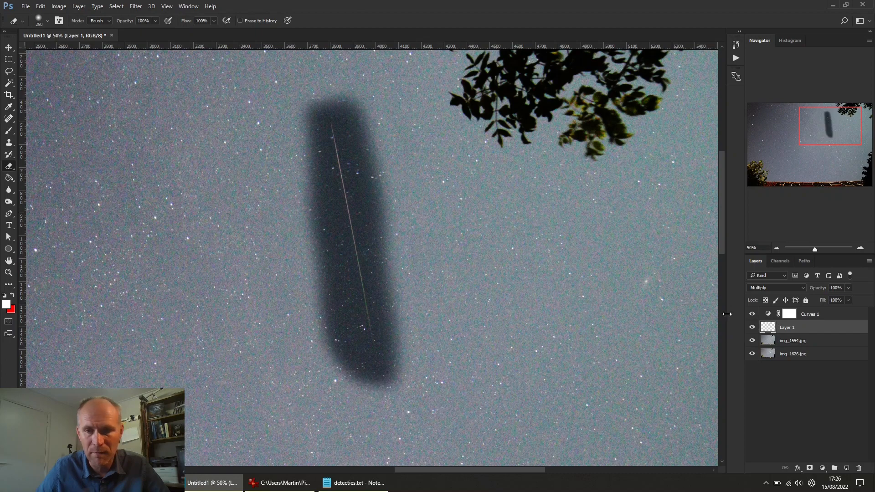
Set the blend mode of Layer 1 to Normal and toggle its visibility to check how the meteor blends in
mouse_move(721, 239)
left_mouse_down()
mouse_move(721, 283)
mouse_move(720, 228)
mouse_move(723, 236)
left_mouse_up()
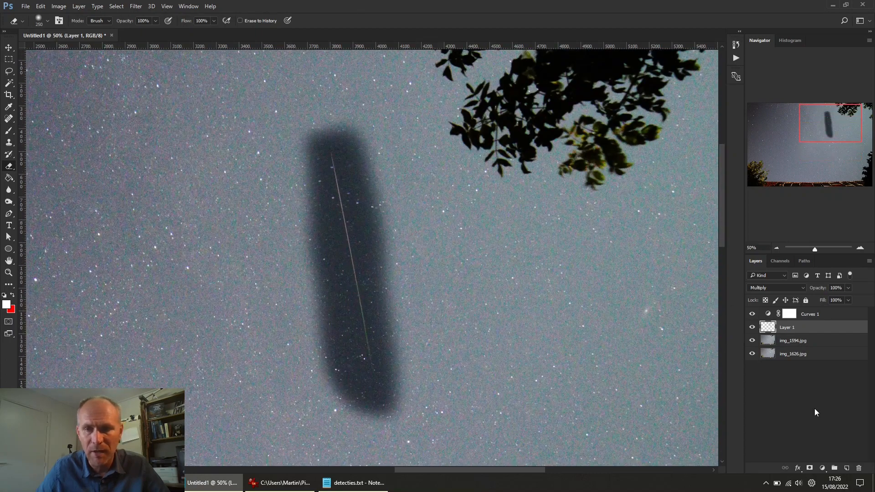
left_click(759, 287)
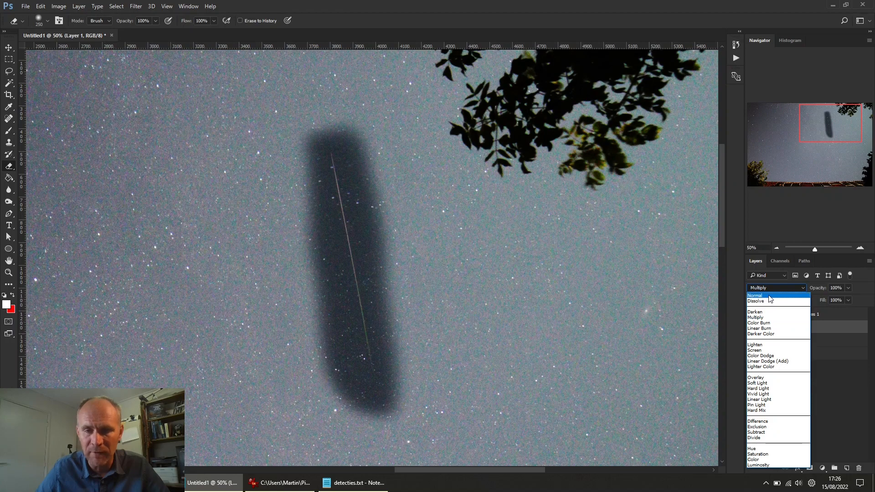
left_click(756, 295)
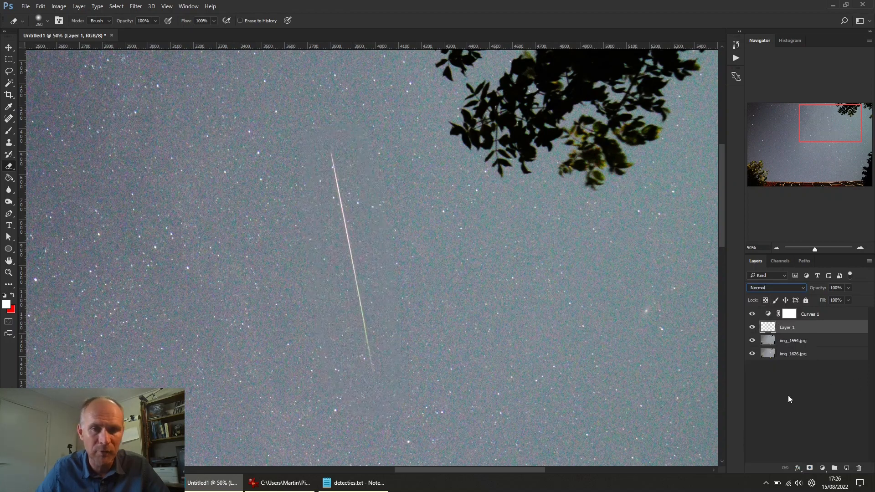
left_click(777, 248)
left_click(776, 248)
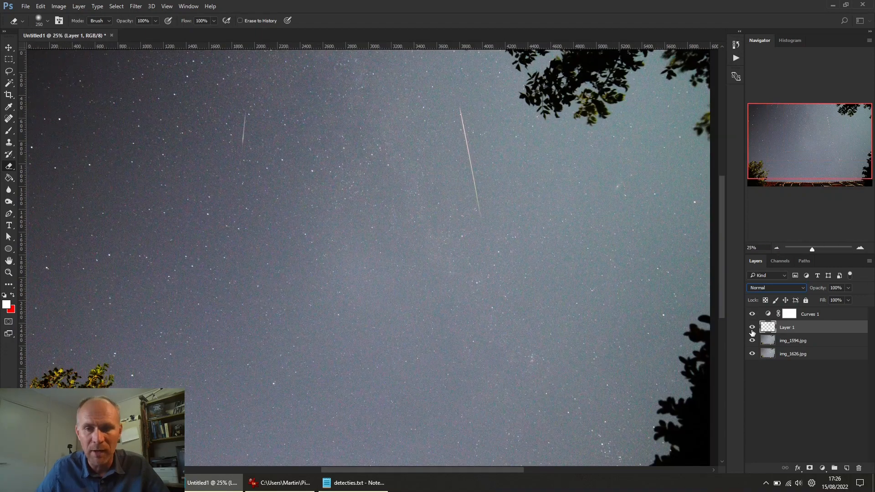
left_click(752, 328)
left_click(753, 329)
left_click(752, 329)
left_click(752, 328)
Lasso the short meteor in the upper-left sky of img_1594.jpg, cut it to a new layer, and delete the leftover img_1594.jpg layer
left_click(794, 347)
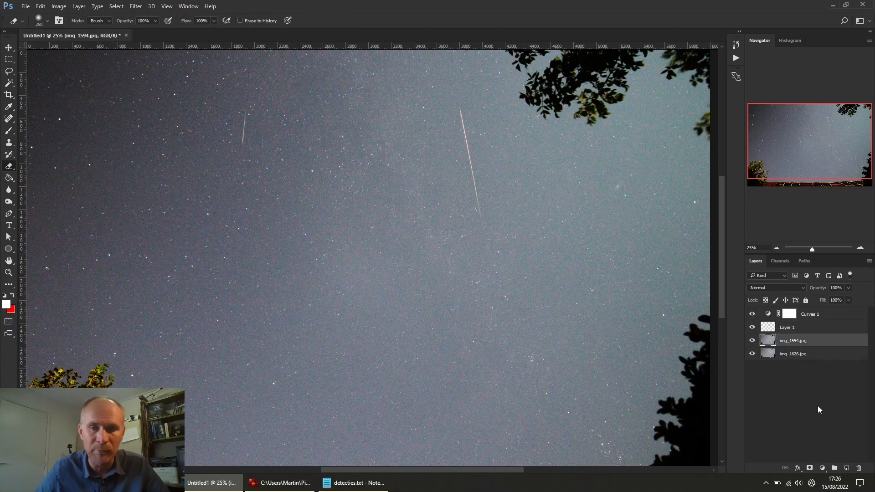
left_click(753, 341)
left_click(752, 341)
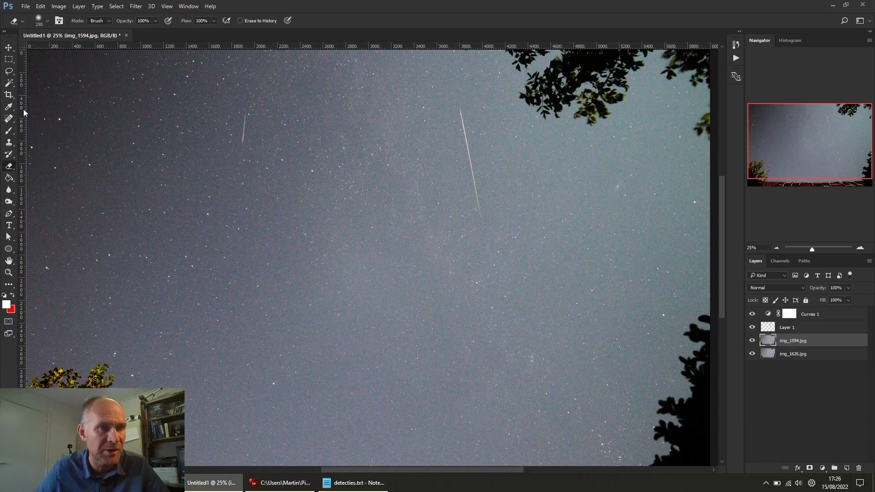
left_click(10, 73)
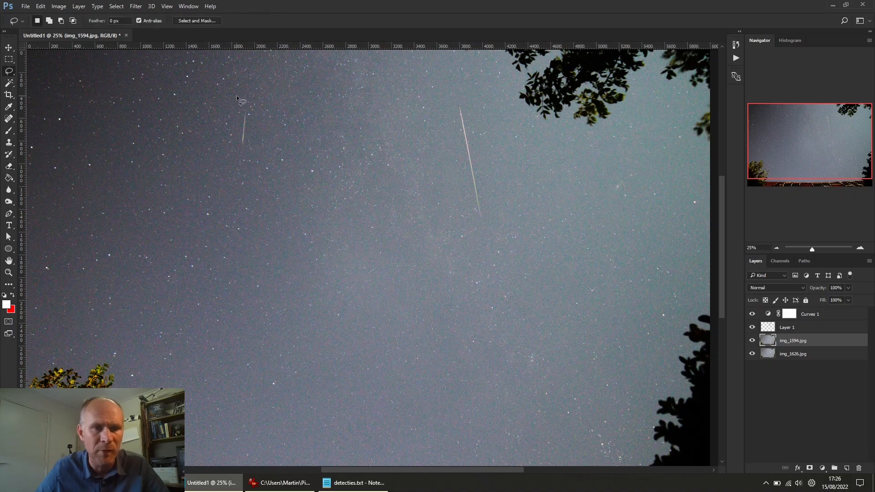
mouse_move(240, 94)
left_mouse_down()
mouse_move(217, 154)
mouse_move(238, 192)
mouse_move(268, 188)
mouse_move(281, 161)
mouse_move(272, 96)
mouse_move(240, 89)
left_mouse_up()
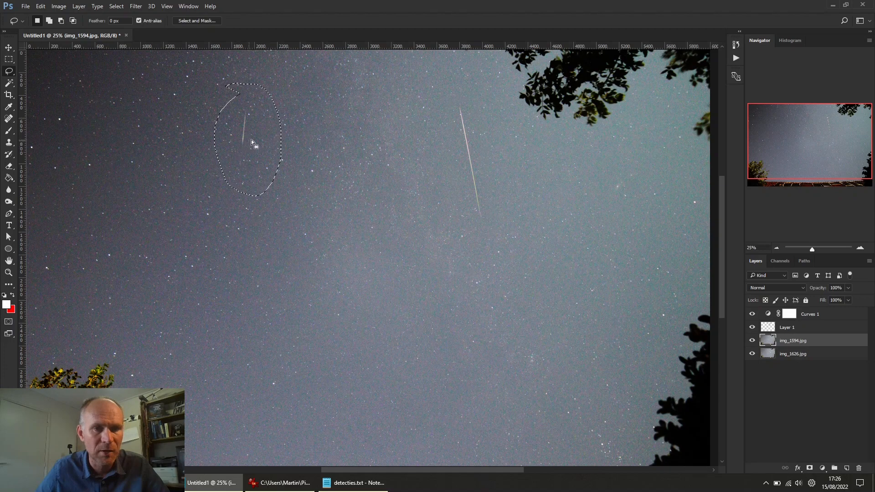
right_click(251, 141)
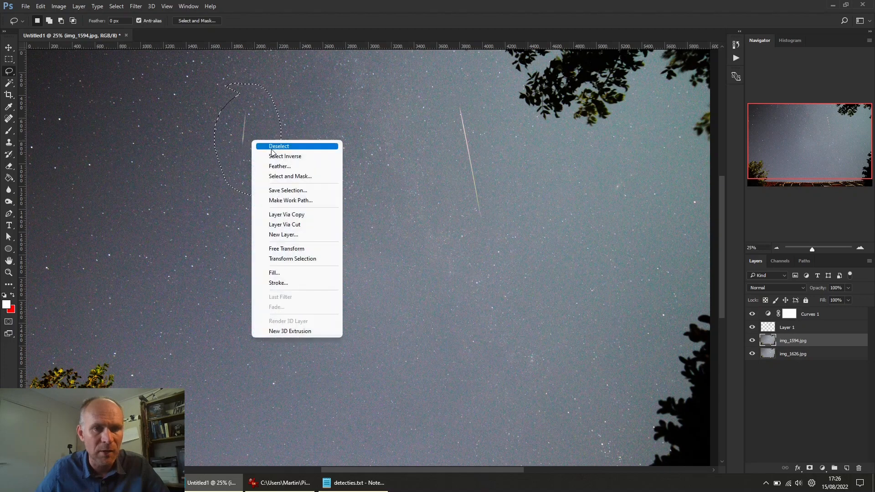
left_click(297, 234)
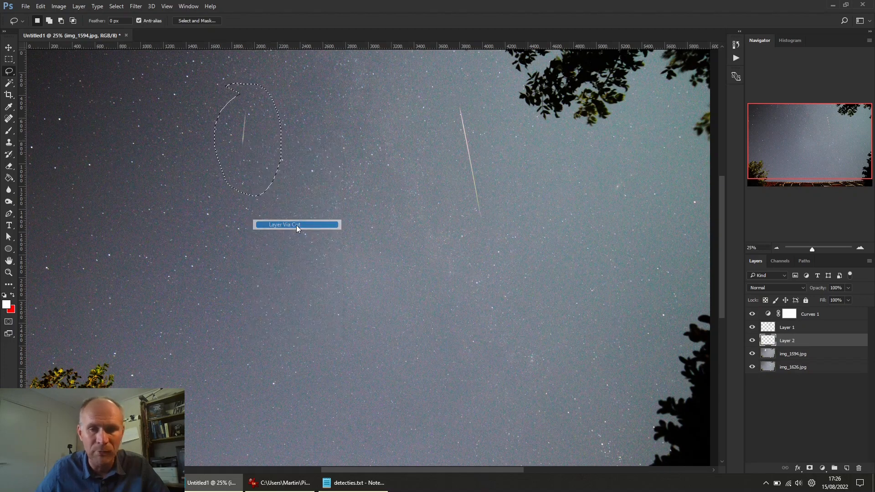
left_click(823, 358)
left_click(861, 469)
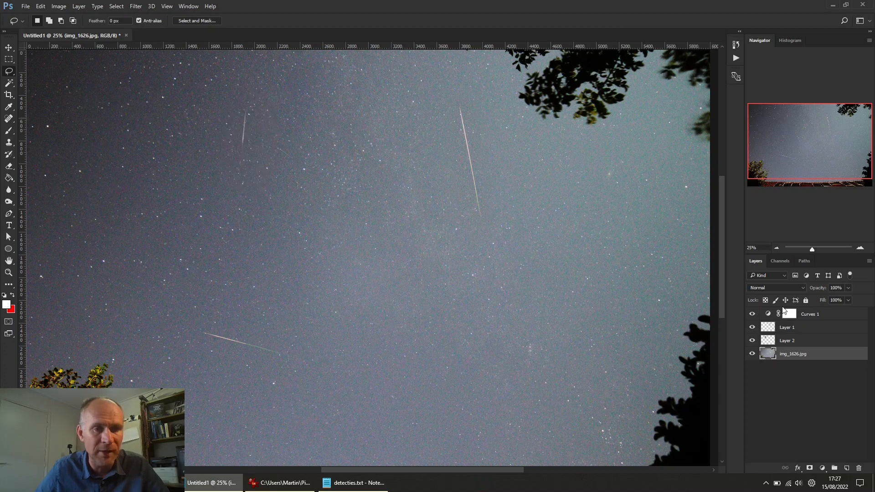
Set the blend mode of Layer 2 to Multiply so the underlying starfield shows through around its meteor
left_click(860, 248)
left_click_drag(806, 142, 787, 127)
left_click(771, 340)
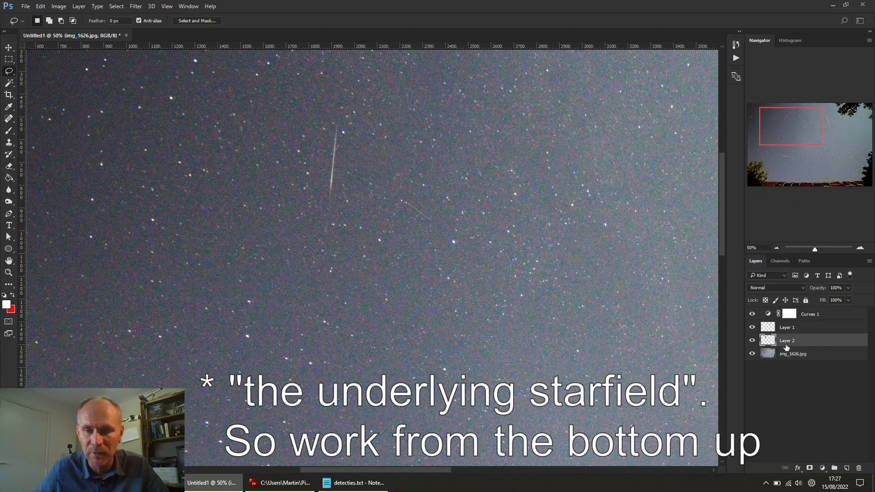
left_click(770, 288)
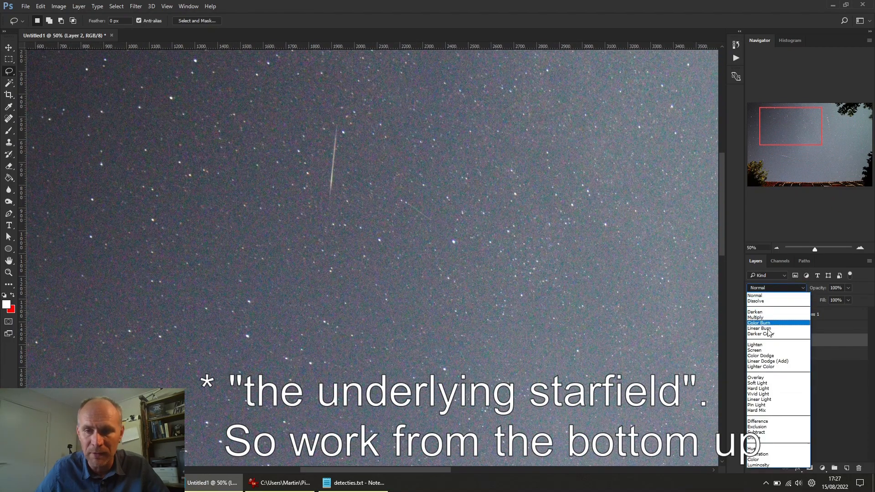
left_click(768, 318)
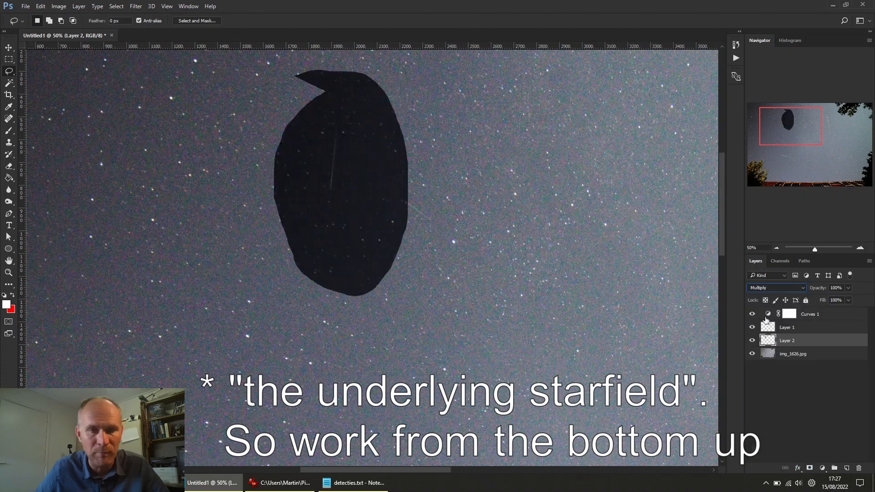
Move Layer 2 to X 1858, Y 790 px and rotate it -3.15° to match the underlying stars, then apply the transform
left_click(9, 48)
left_click_drag(357, 236, 336, 238)
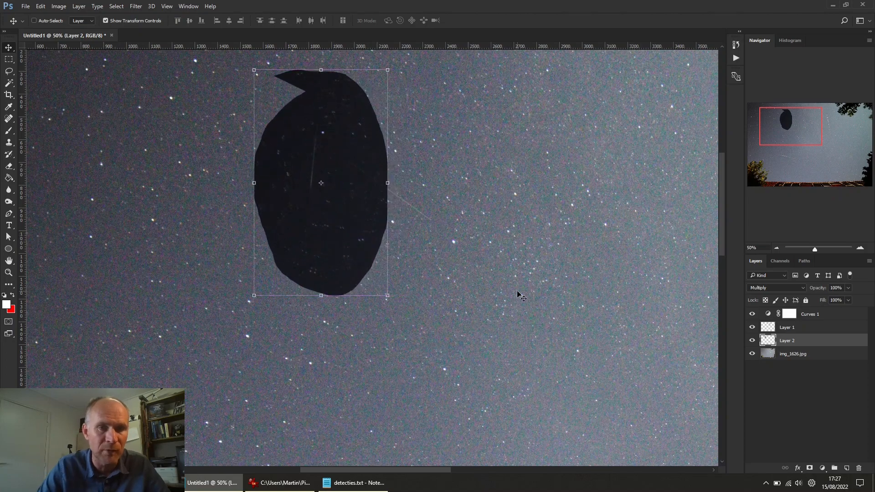
left_click_drag(395, 239, 396, 233)
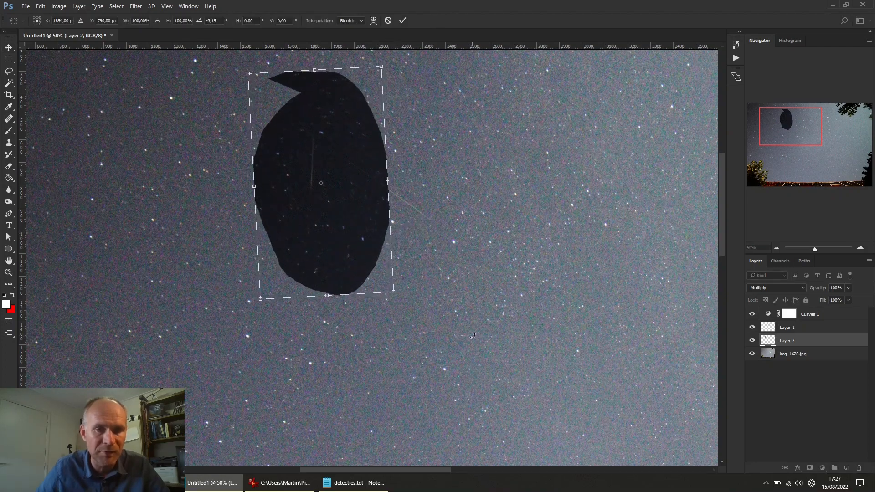
key("Right")
key("Right")
key("Right")
key("Right")
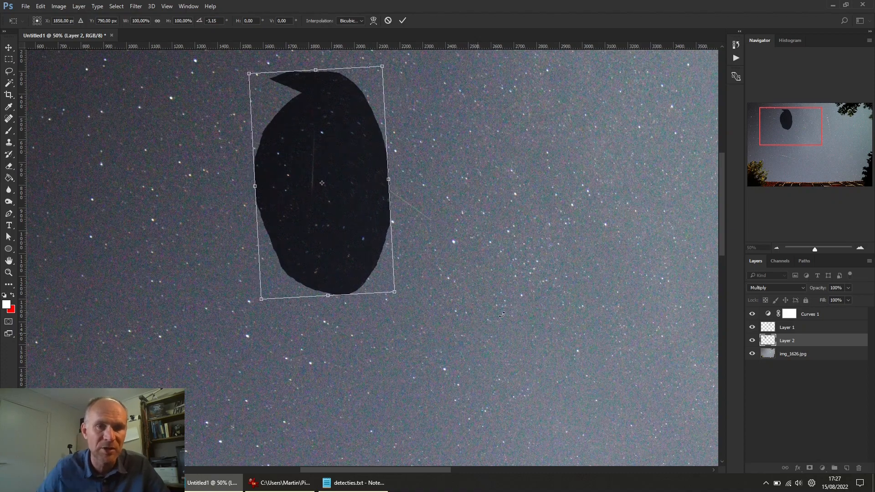
left_click(403, 21)
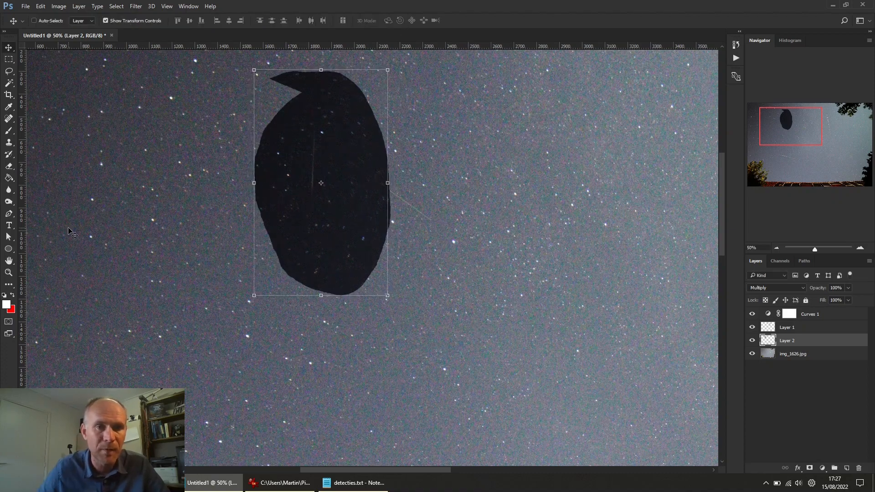
Erase the surplus sky around the meteor in Layer 2 with the soft 250 px eraser and set the blend mode to Normal
left_click(8, 166)
mouse_move(274, 81)
left_mouse_down()
mouse_move(303, 73)
mouse_move(271, 79)
mouse_move(354, 106)
mouse_move(381, 260)
mouse_move(356, 78)
mouse_move(361, 216)
mouse_move(318, 289)
mouse_move(260, 194)
mouse_move(276, 90)
mouse_move(289, 319)
mouse_move(371, 273)
left_mouse_up()
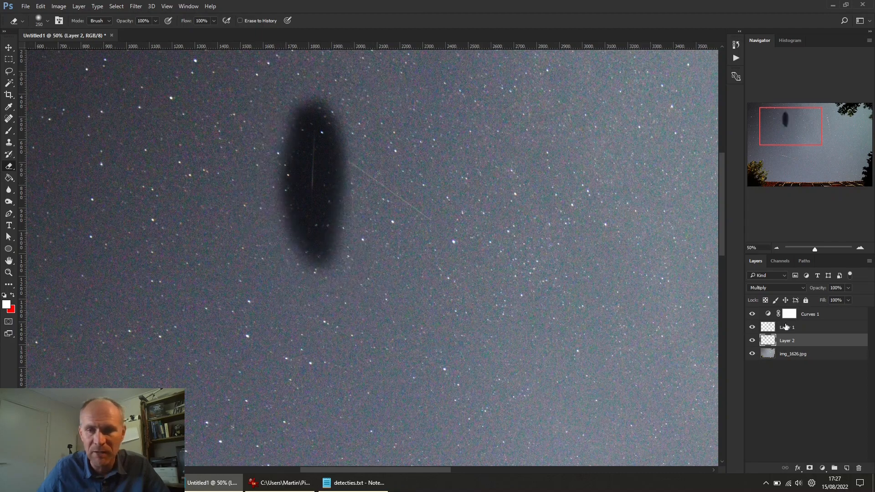
left_click(775, 288)
left_click(770, 296)
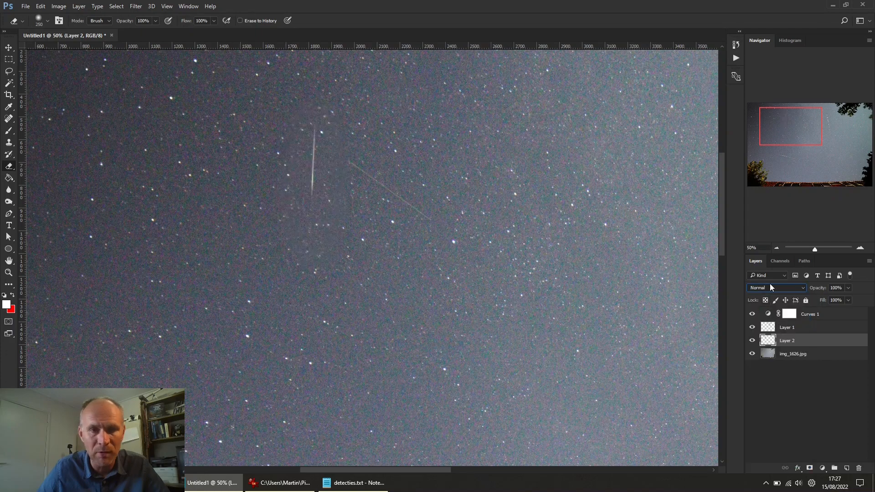
Examine how the aligned meteors blend into the sky across the whole composite
left_click(777, 248)
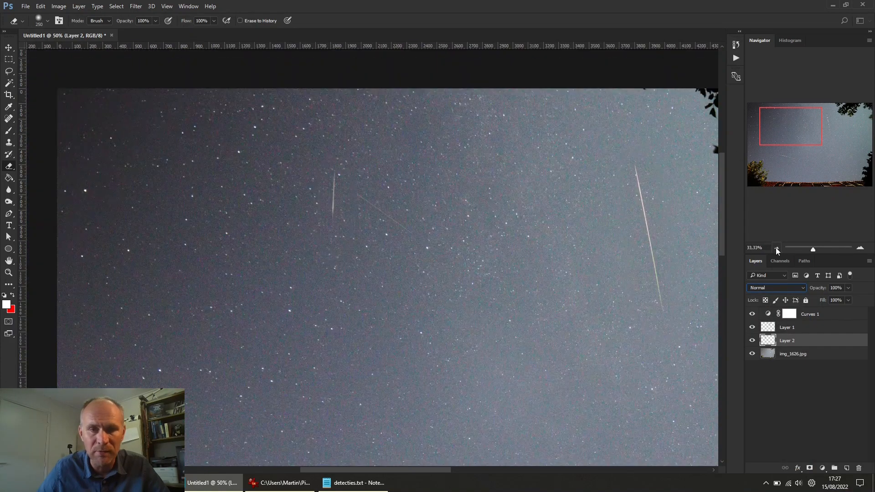
left_click_drag(804, 135, 813, 150)
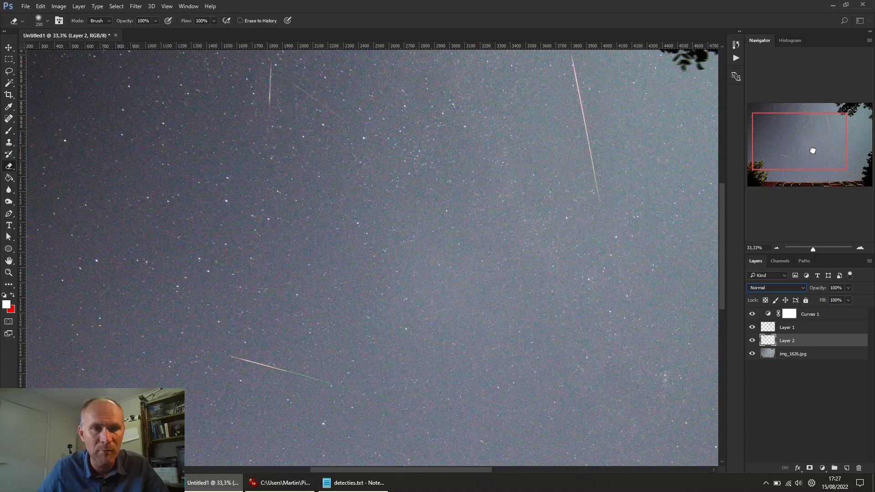
left_click(776, 249)
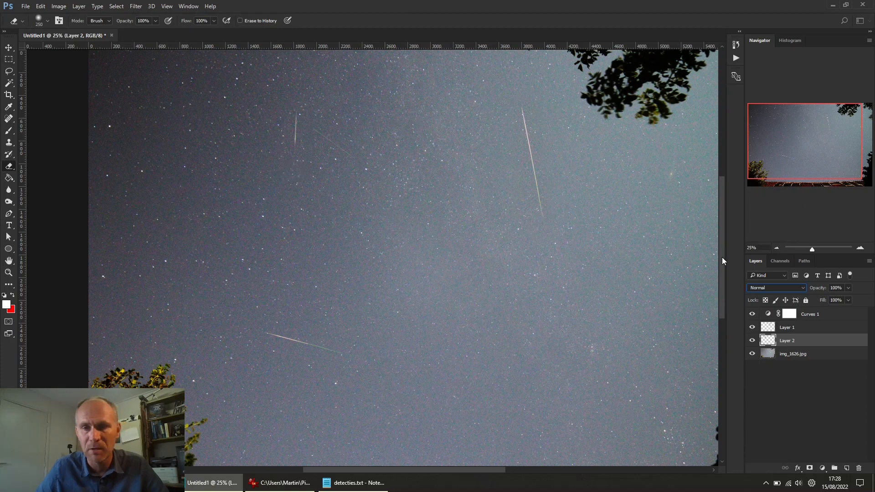
scroll(723, 260, "down", 3)
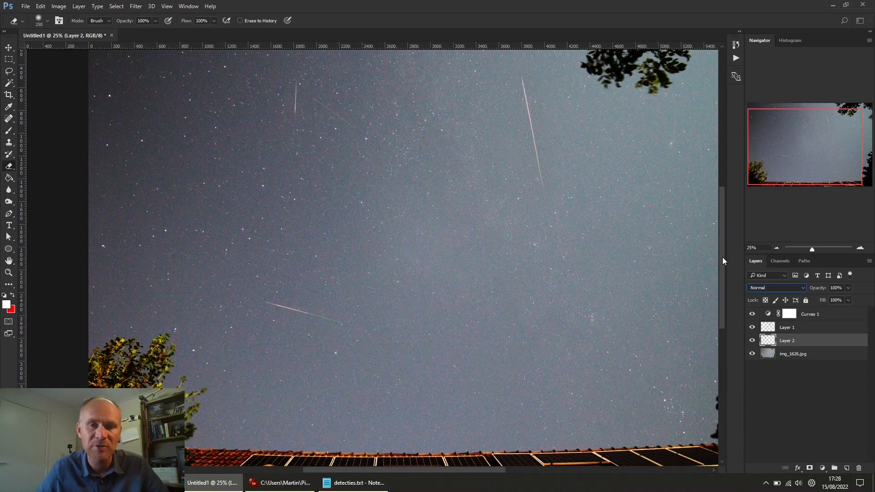
left_click_drag(723, 257, 723, 255)
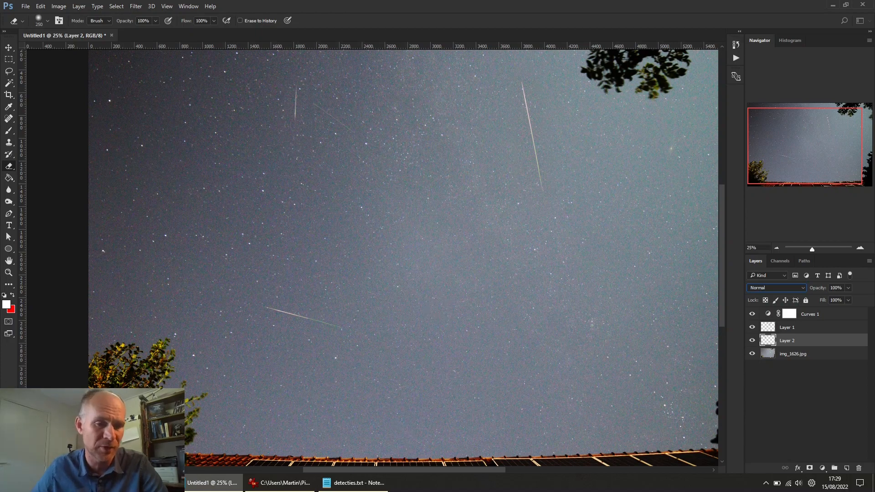
Switch to File Explorer and select StarTrails-edit.jpg at the end of the batch folder
key("alt+Tab")
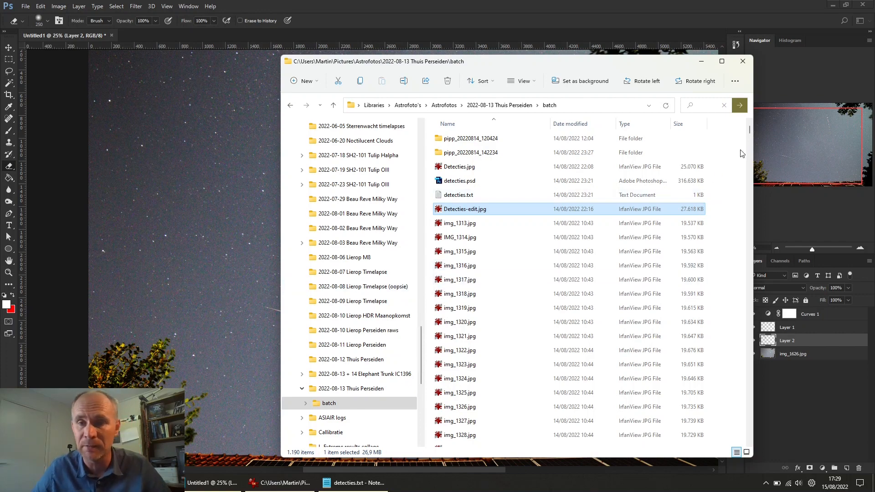
left_click_drag(750, 132, 751, 444)
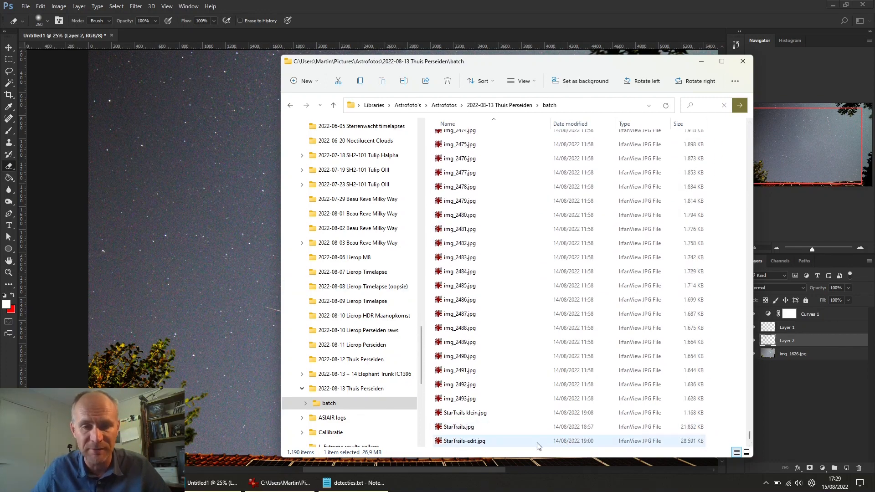
left_click(474, 441)
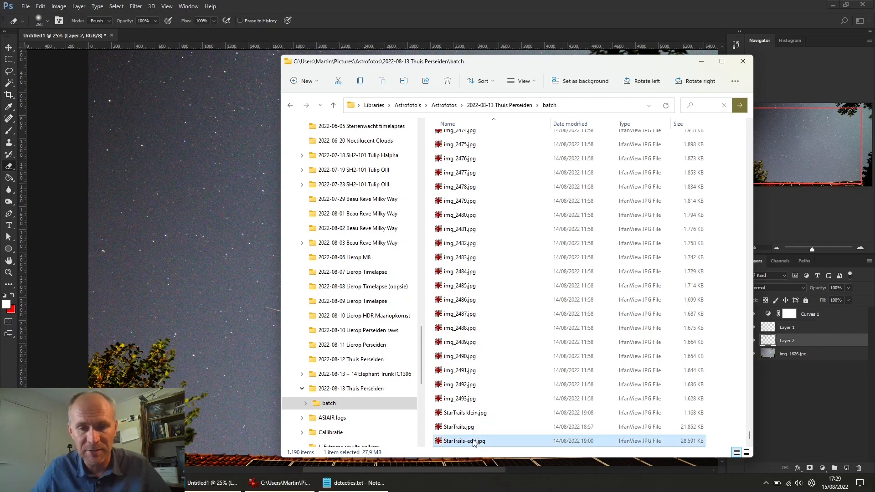